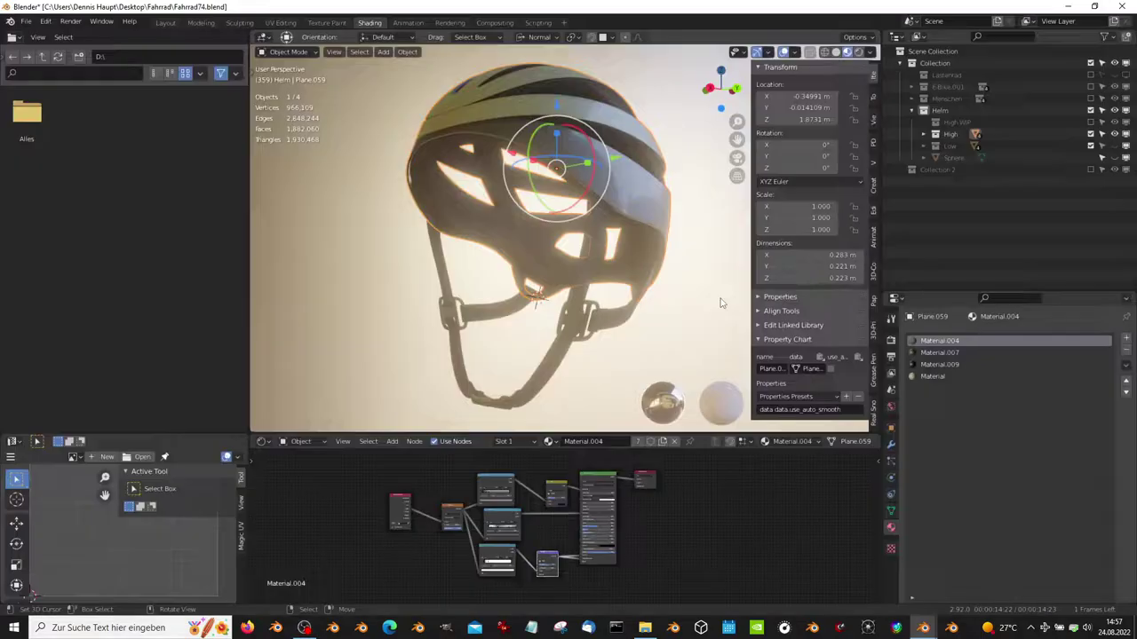
Step: Maximize the 3D viewport and zoom in on the helmet's underside straps and buckles
key("ctrl+space")
mouse_move(523, 238)
middle_mouse_down()
mouse_move(907, 262)
mouse_move(522, 355)
mouse_move(616, 348)
mouse_move(683, 323)
mouse_move(464, 325)
mouse_move(689, 352)
mouse_move(643, 407)
mouse_move(500, 430)
mouse_move(538, 456)
mouse_move(614, 400)
mouse_move(591, 396)
mouse_move(741, 365)
mouse_move(591, 317)
mouse_move(413, 353)
mouse_move(545, 385)
mouse_move(678, 284)
mouse_move(646, 284)
mouse_move(301, 485)
middle_mouse_up()
scroll(907, 262, "up", 3)
scroll(906, 261, "up", 2)
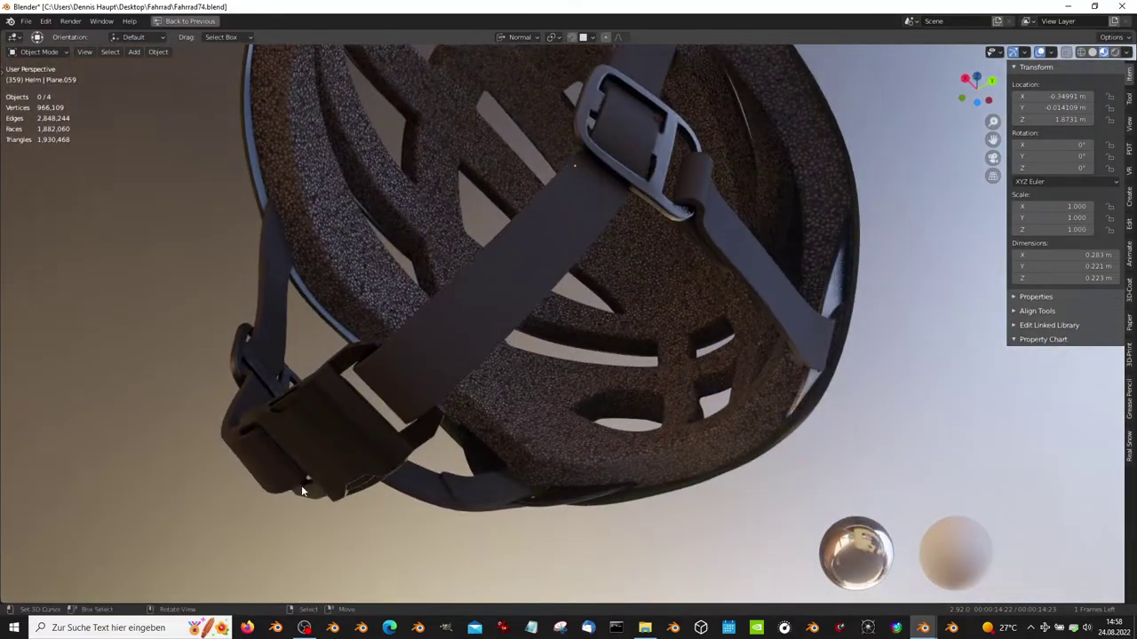
Step: Select the helmet strap, both buckles and then the helmet shell in turn
left_click(301, 485)
left_click(403, 437)
mouse_move(403, 437)
middle_mouse_down()
mouse_move(649, 285)
mouse_move(578, 324)
mouse_move(621, 353)
mouse_move(657, 343)
mouse_move(594, 314)
mouse_move(719, 215)
mouse_move(660, 322)
mouse_move(824, 245)
mouse_move(636, 282)
mouse_move(559, 282)
mouse_move(735, 358)
middle_mouse_up()
left_click(539, 312)
left_click(636, 282)
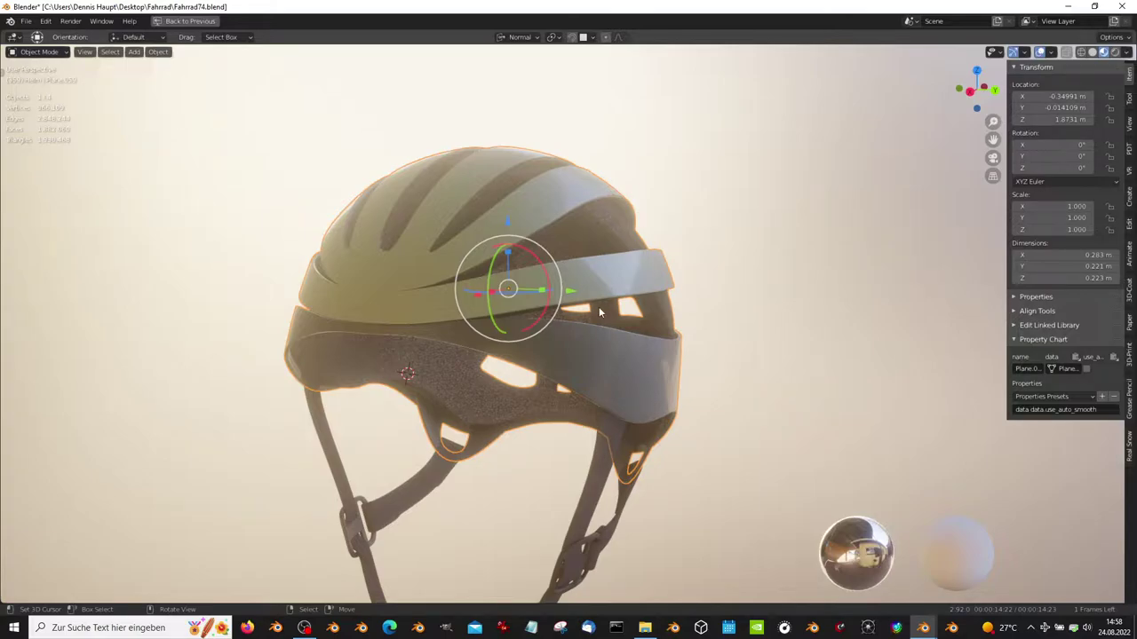
Step: Inspect the helmet shell's mesh up close in Edit Mode, then return to Object Mode
key("Tab")
scroll(332, 394, "up", 5)
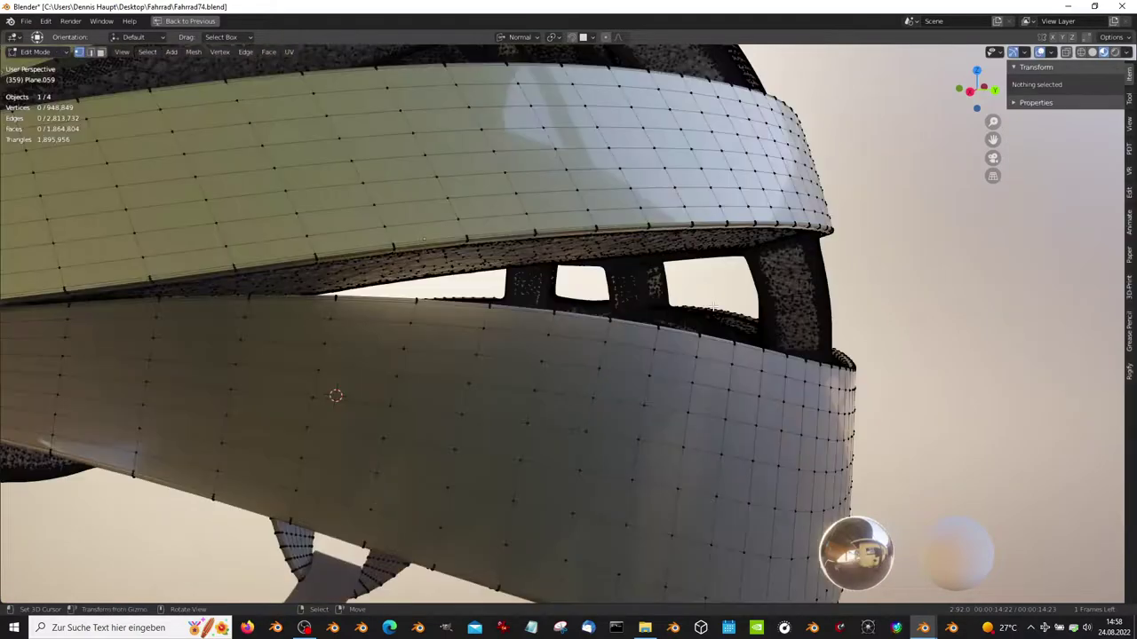
mouse_move(332, 393)
middle_mouse_down()
mouse_move(539, 309)
mouse_move(545, 274)
mouse_move(577, 299)
mouse_move(818, 339)
mouse_move(710, 125)
mouse_move(654, 254)
mouse_move(756, 310)
mouse_move(813, 311)
middle_mouse_up()
scroll(818, 340, "up", 5)
scroll(819, 339, "down", 3)
scroll(675, 266, "up", 3)
scroll(674, 267, "up", 2)
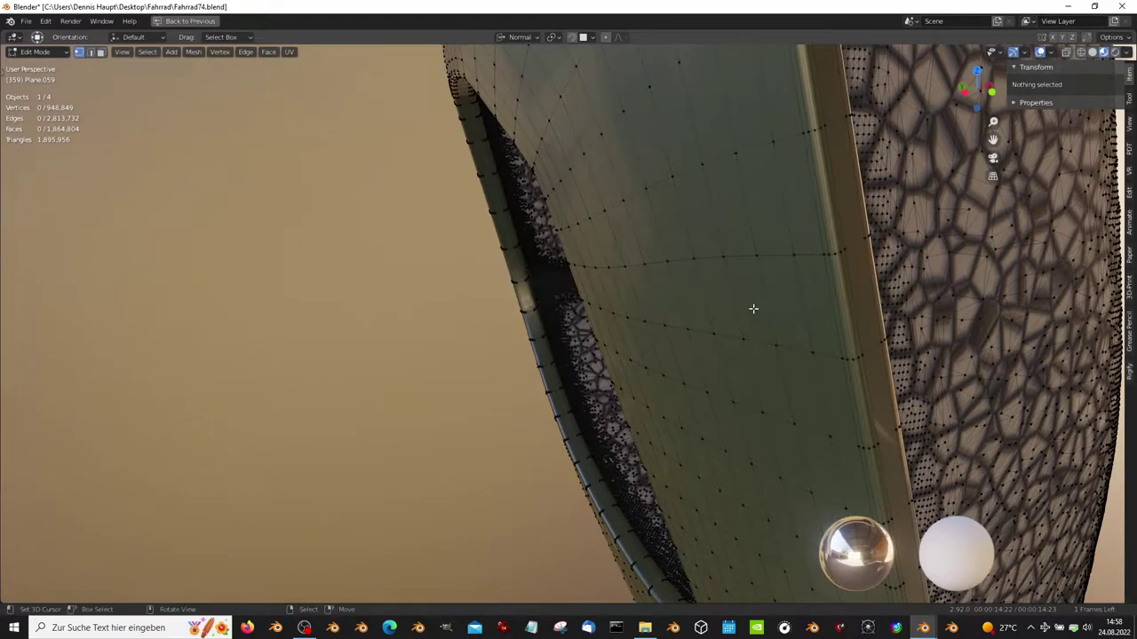
key("Tab")
Step: Examine the perforated shell close up, cancel a trial move, and restore the Shading layout
scroll(709, 290, "down", 5)
scroll(576, 280, "up", 5)
mouse_move(708, 291)
middle_mouse_down()
mouse_move(575, 281)
mouse_move(641, 227)
mouse_move(571, 228)
mouse_move(541, 177)
mouse_move(581, 230)
middle_mouse_up()
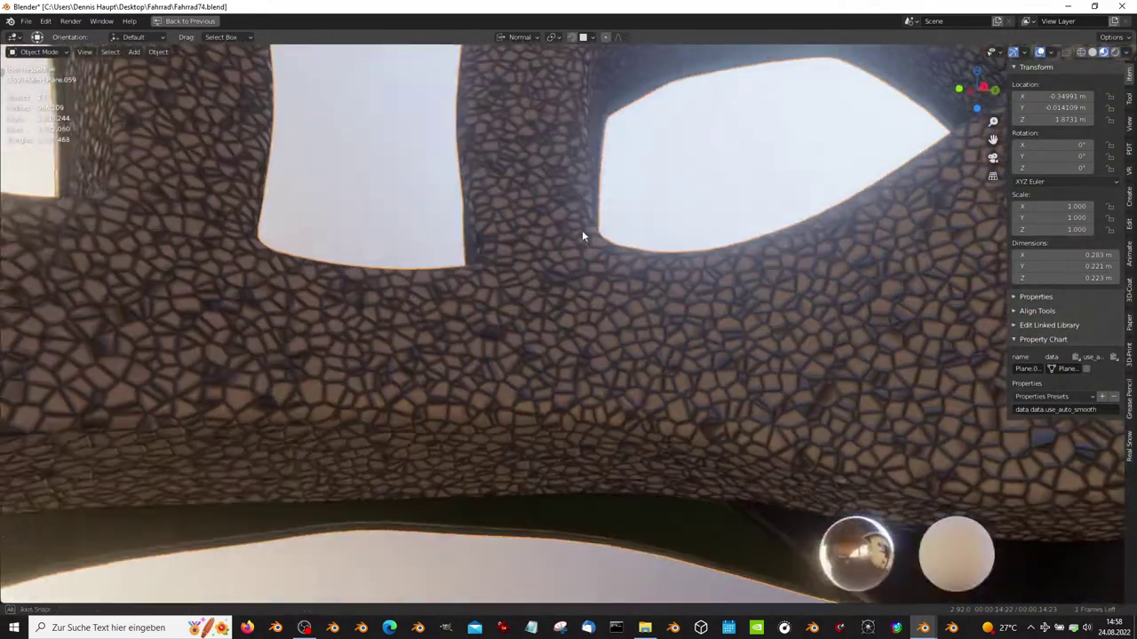
scroll(582, 230, "up", 2)
key("g")
right_click(616, 361)
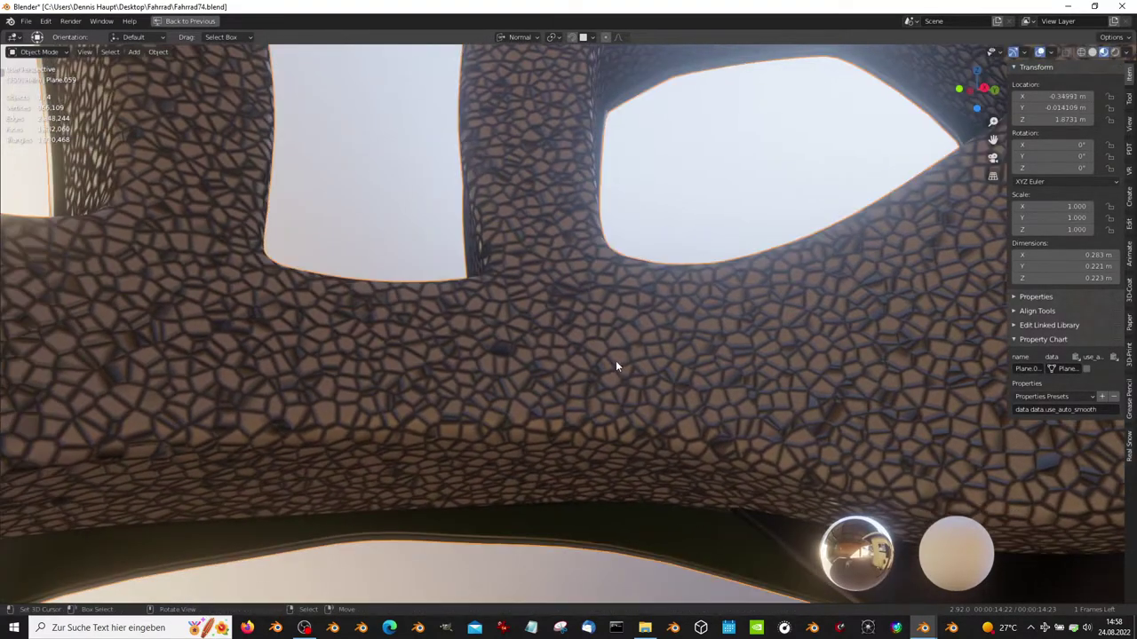
scroll(615, 361, "down", 5)
mouse_move(615, 361)
middle_mouse_down()
mouse_move(845, 293)
mouse_move(726, 399)
mouse_move(620, 282)
mouse_move(772, 288)
middle_mouse_up()
scroll(619, 283, "up", 2)
key("ctrl+space")
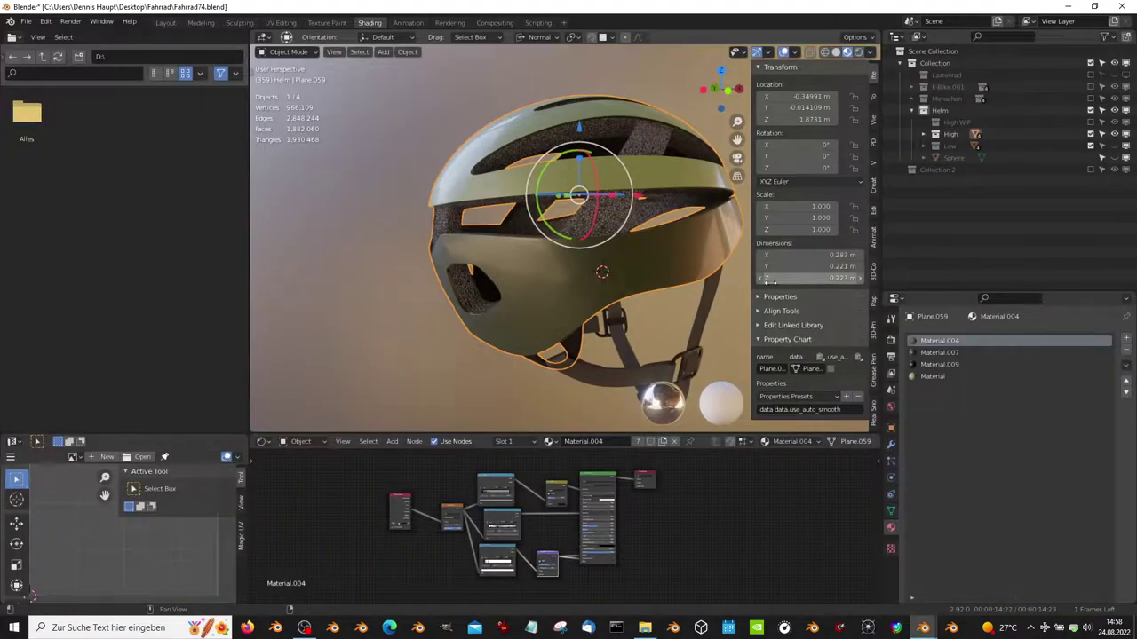
Step: Zoom in on Material.004's Voronoi Texture node and close in on the helmet's foam
scroll(360, 524, "up", 3)
scroll(359, 524, "up", 2)
scroll(533, 519, "up", 2)
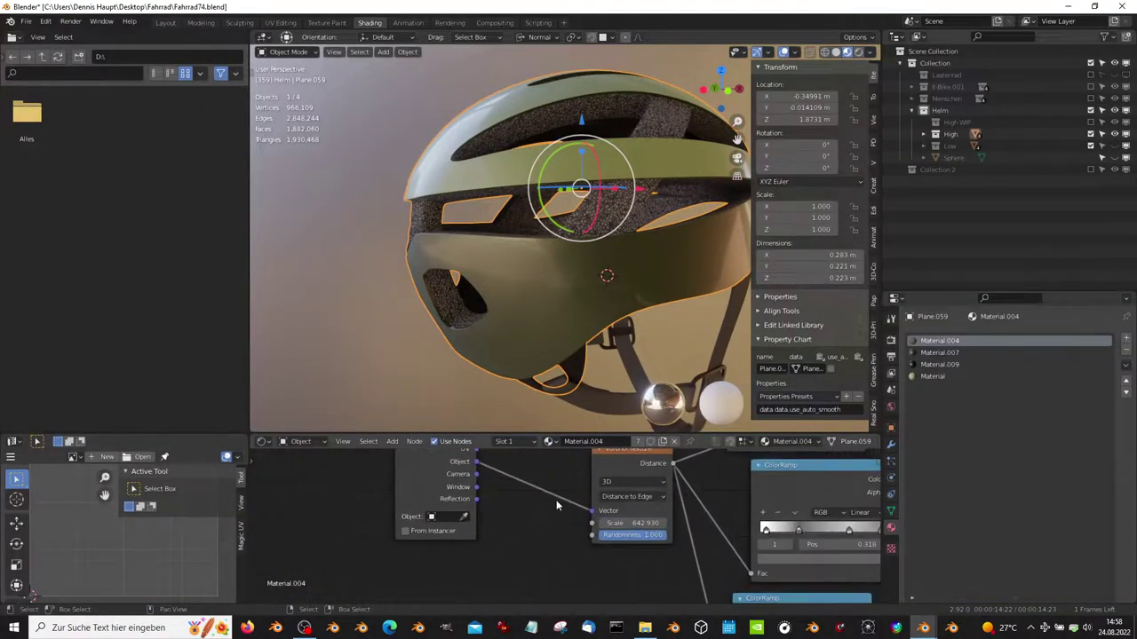
scroll(634, 511, "up", 2)
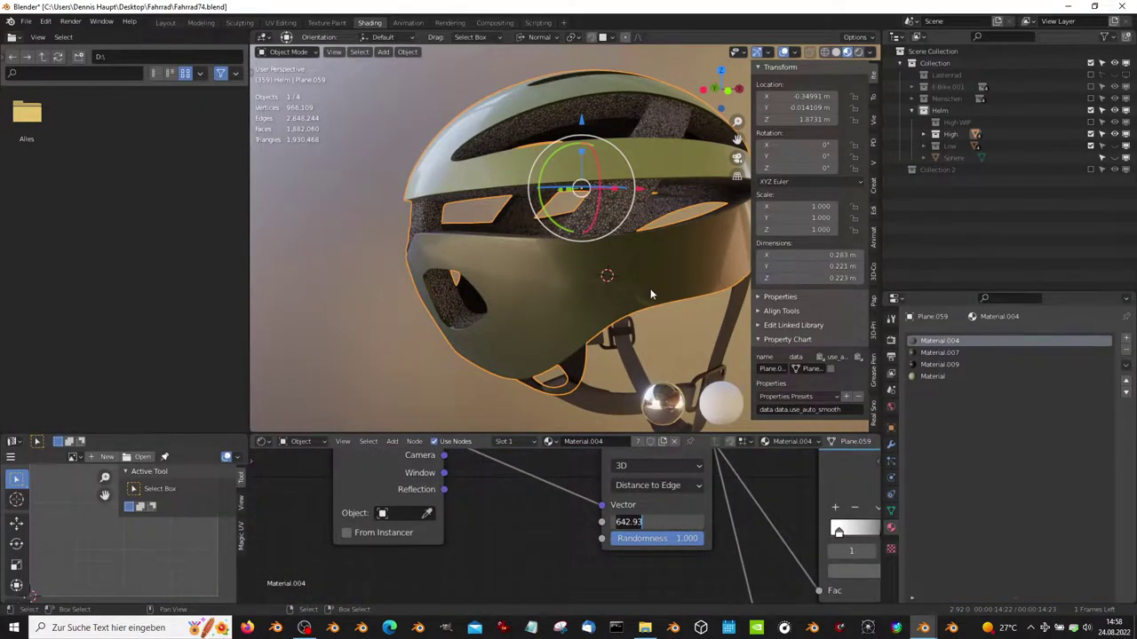
key("Return")
scroll(650, 289, "up", 4)
middle_click_drag(592, 299, 511, 286)
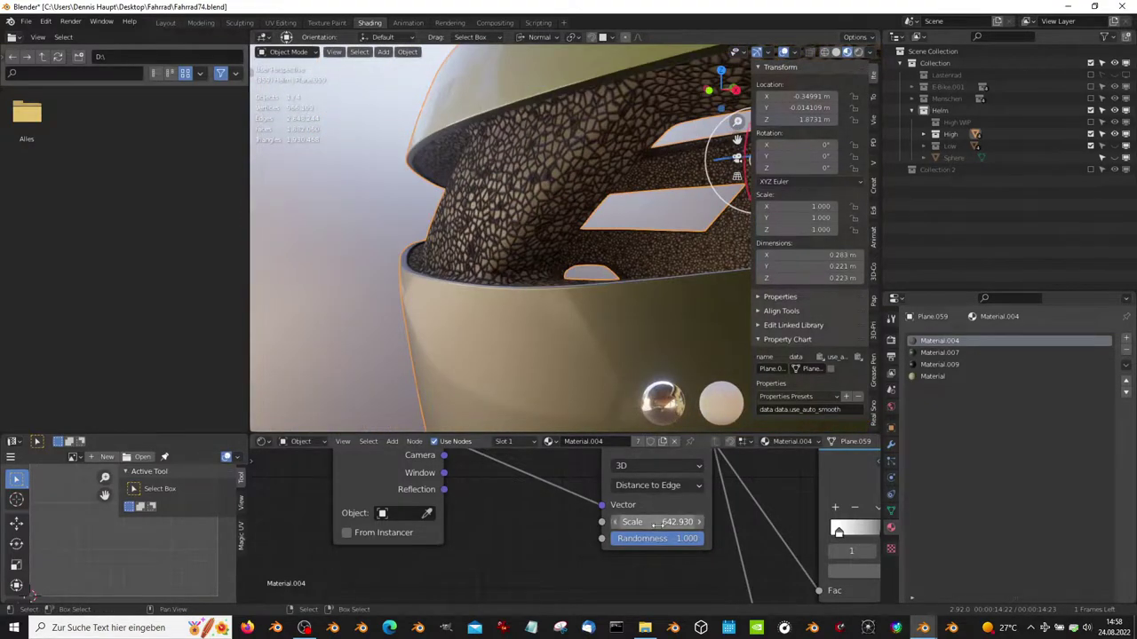
Step: Set the Voronoi Scale to 893.030 for finer foam cells, then reselect the helmet
left_click_drag(657, 522, 746, 521)
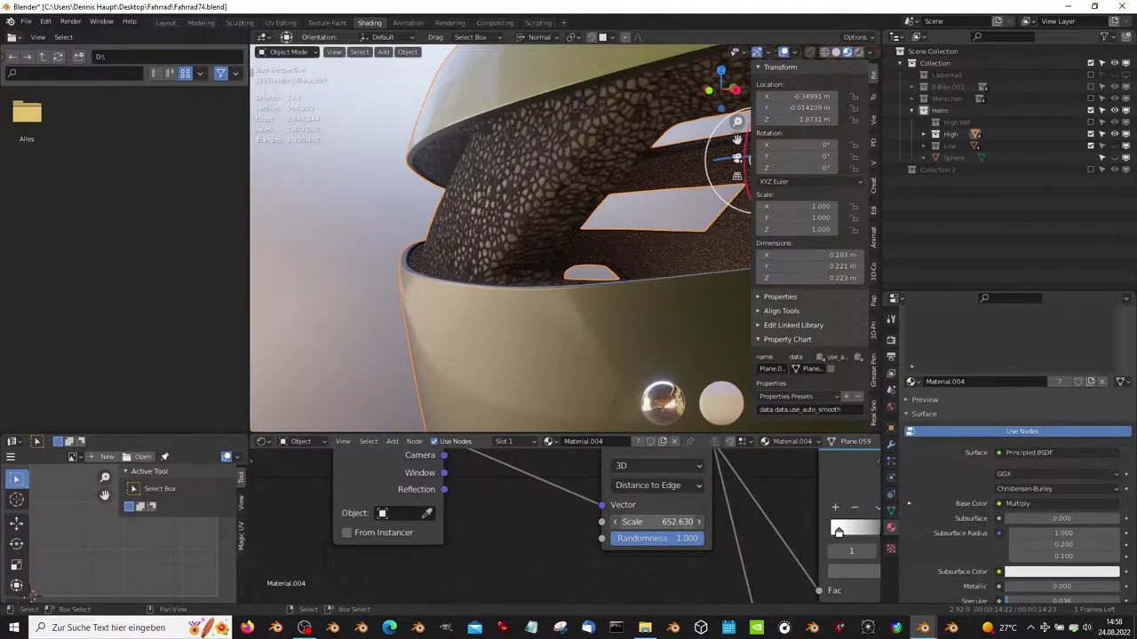
left_click_drag(675, 521, 657, 521)
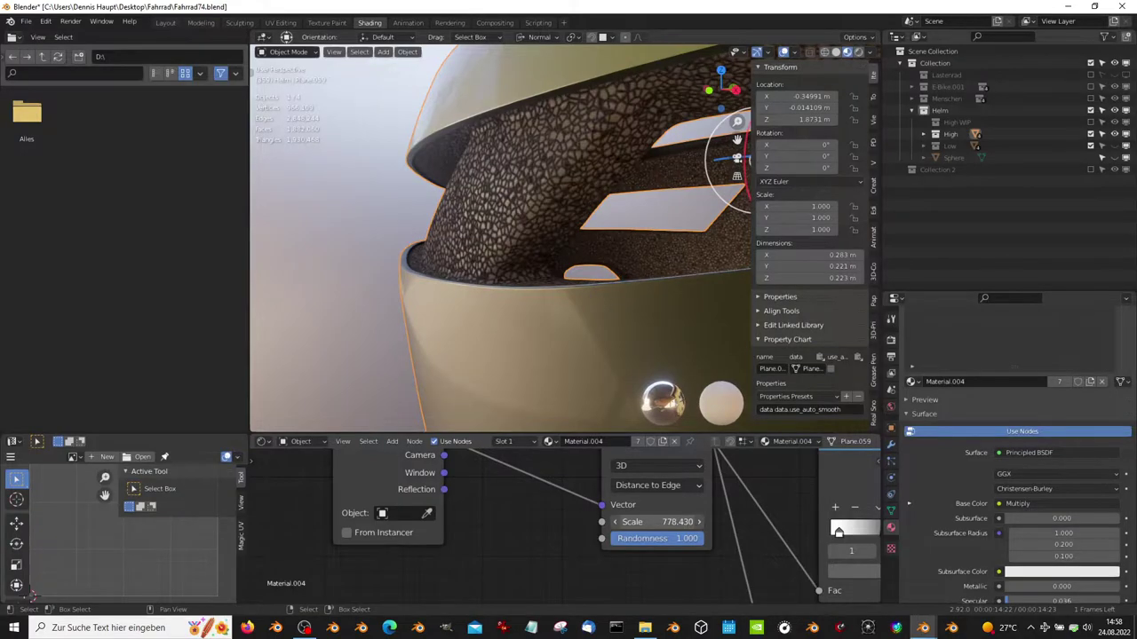
scroll(457, 213, "up", 3)
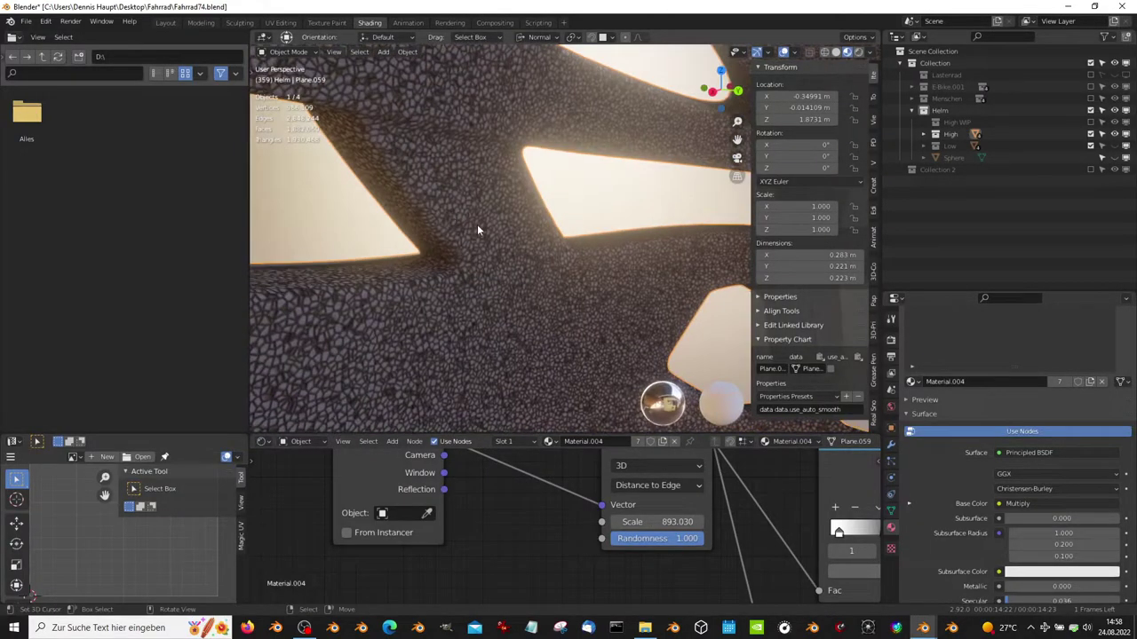
scroll(478, 225, "up", 3)
scroll(503, 227, "down", 10)
mouse_move(503, 233)
middle_mouse_down()
mouse_move(673, 288)
mouse_move(574, 254)
mouse_move(653, 259)
middle_mouse_up()
left_click(653, 260)
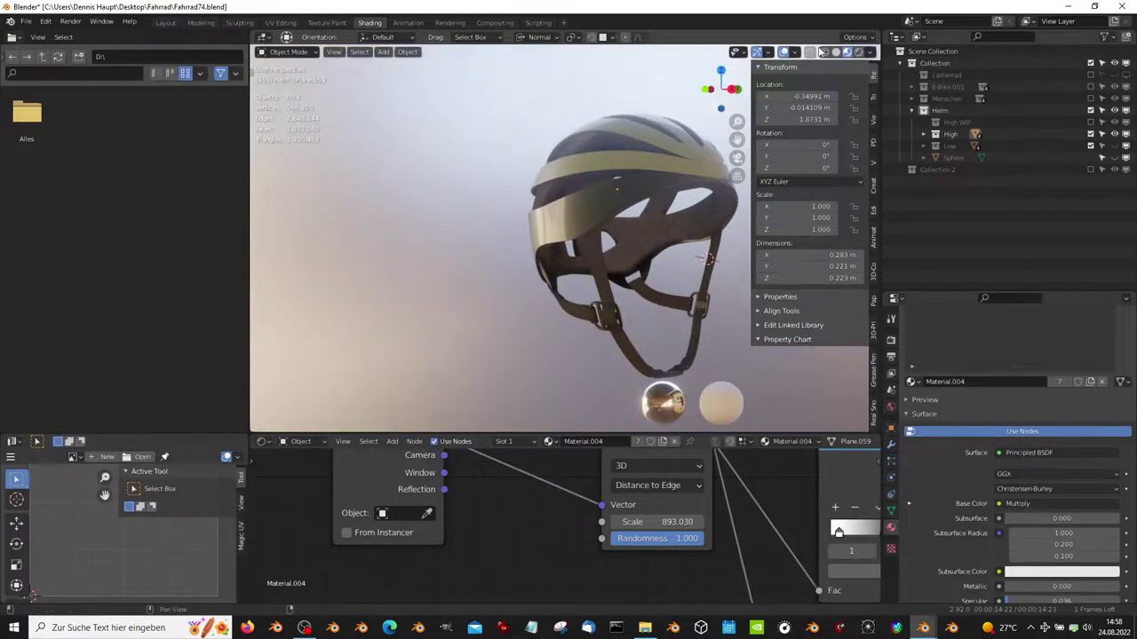
Step: Turn off Scene World in Viewport Shading so the helmet shows on plain grey
left_click(870, 53)
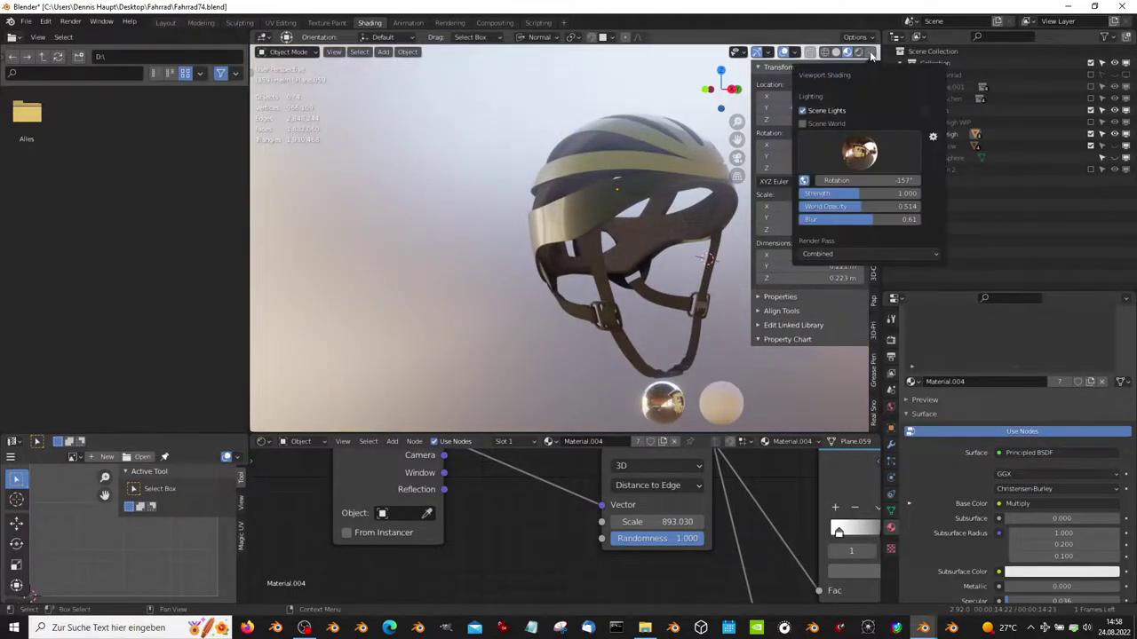
left_click(871, 54)
left_click(873, 56)
left_click(815, 125)
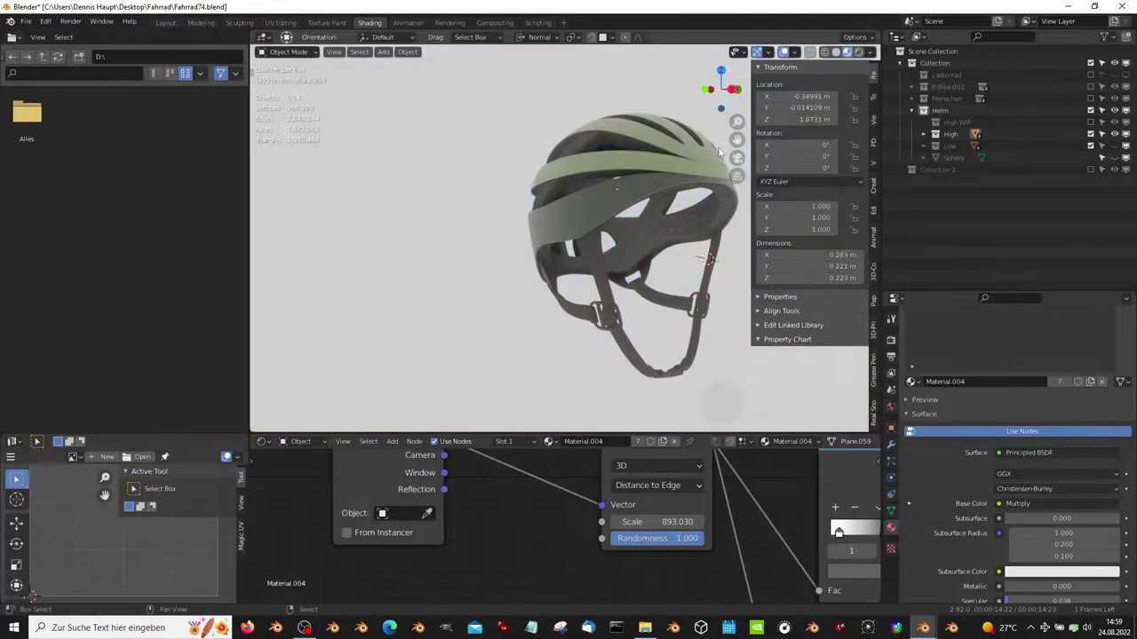
mouse_move(529, 191)
middle_mouse_down()
mouse_move(460, 196)
mouse_move(270, 260)
middle_mouse_up()
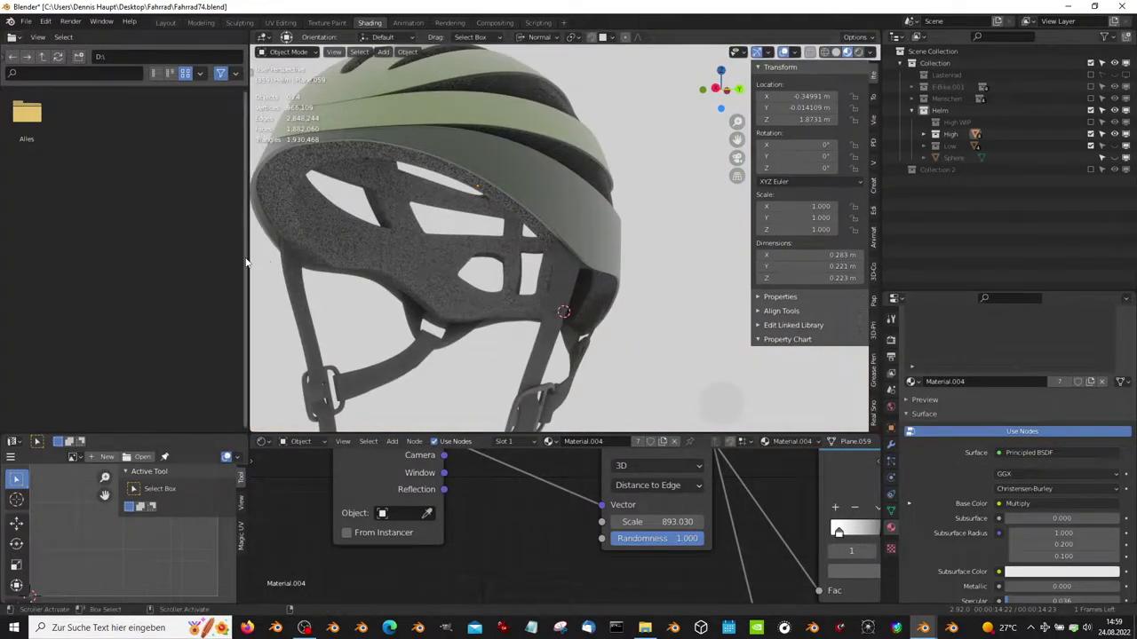
Step: Collapse the left panel and maximize the 3D view to fill the window
left_click_drag(247, 258, 22, 257)
mouse_move(21, 258)
middle_mouse_down()
mouse_move(200, 226)
mouse_move(562, 291)
mouse_move(451, 264)
mouse_move(1068, 107)
middle_mouse_up()
scroll(562, 291, "up", 2)
key("ctrl+space")
scroll(562, 297, "down", 3)
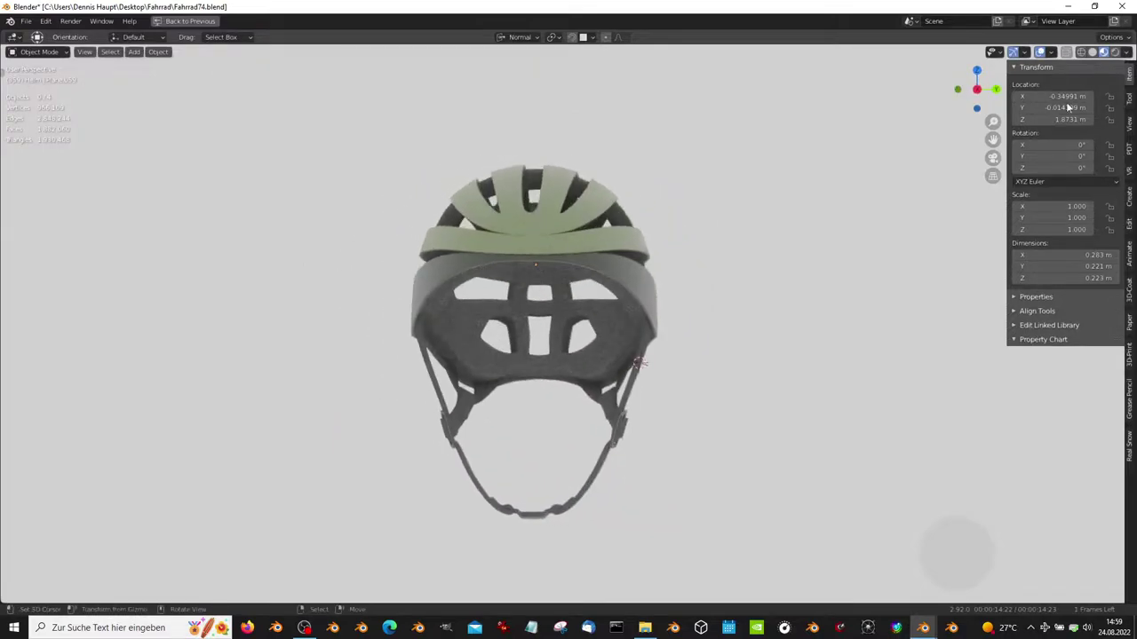
Step: Re-enable world lighting and apply a different HDRI environment map to the viewport
left_click(1126, 51)
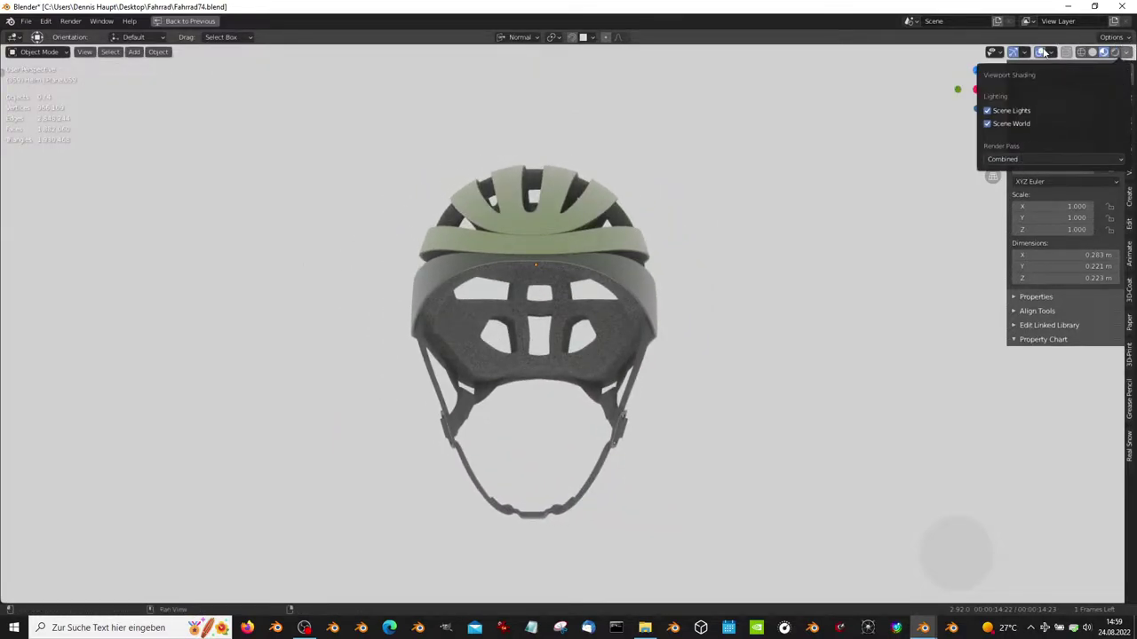
left_click(986, 123)
mouse_move(1052, 52)
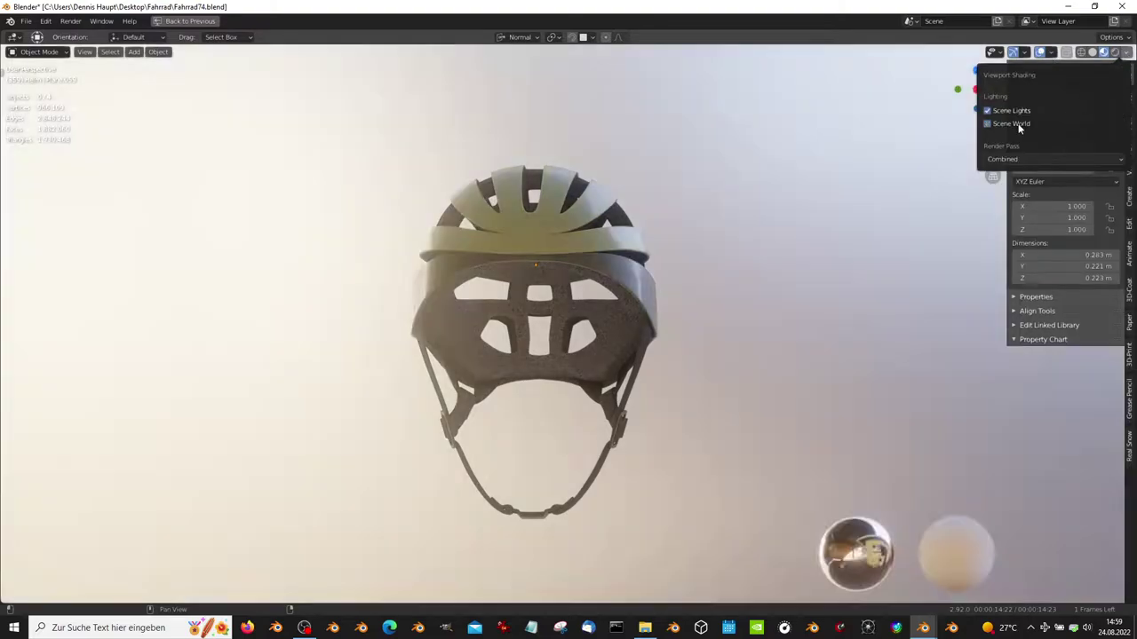
left_click(1036, 55)
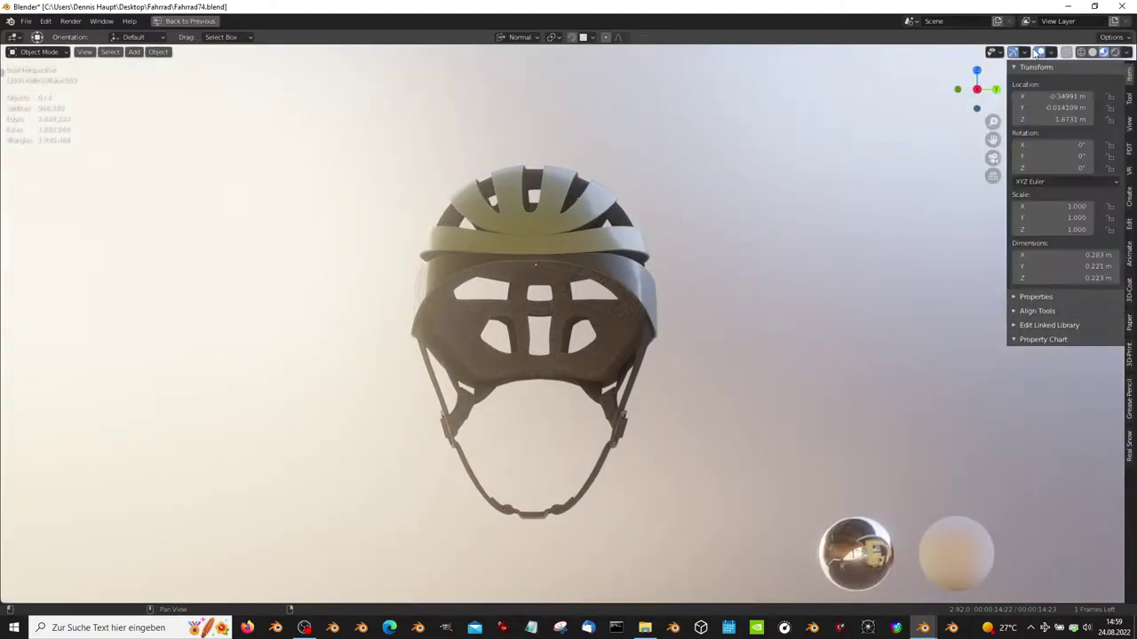
left_click(1129, 54)
left_click(1041, 158)
left_click(1049, 194)
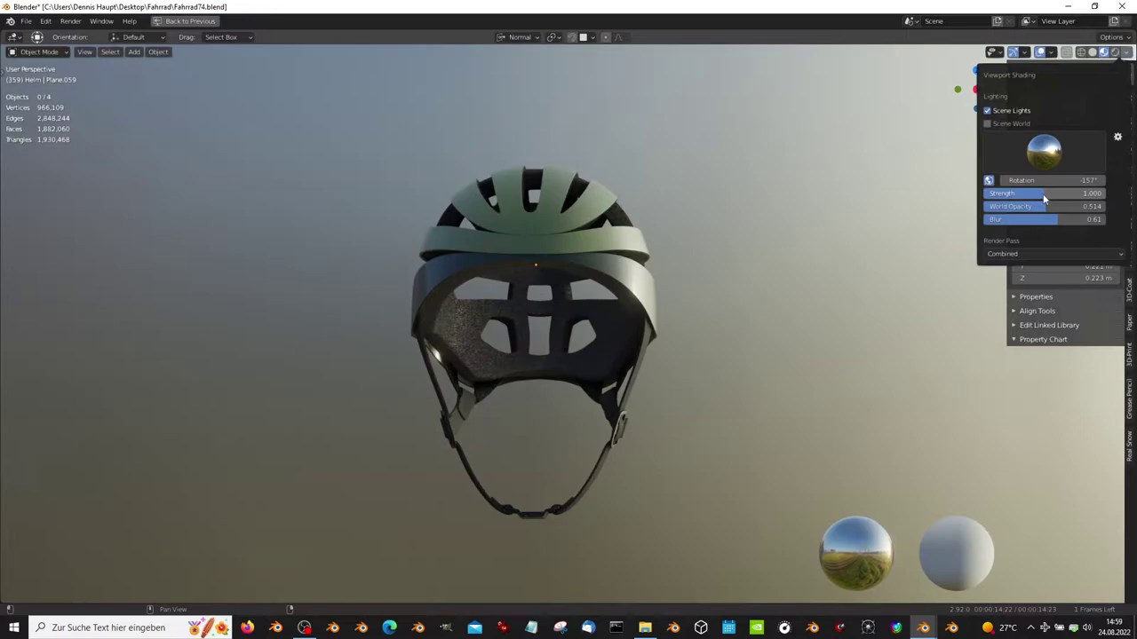
mouse_move(501, 272)
middle_mouse_down()
mouse_move(480, 385)
mouse_move(362, 320)
mouse_move(348, 276)
mouse_move(435, 266)
mouse_move(631, 286)
mouse_move(560, 259)
mouse_move(566, 271)
mouse_move(390, 293)
middle_mouse_up()
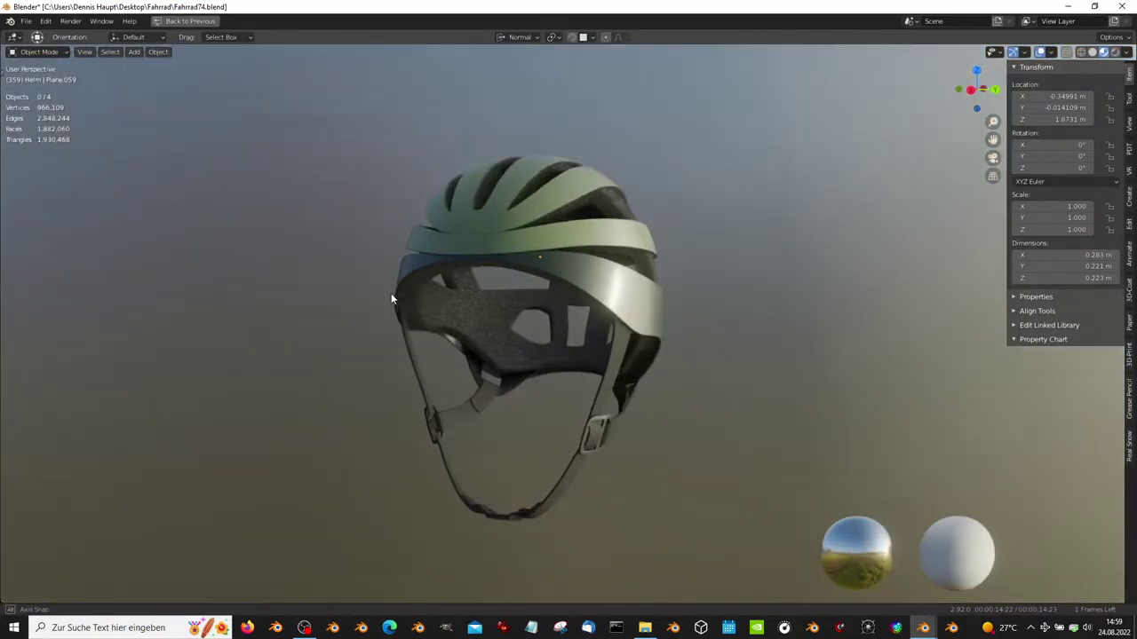
Step: Preview the helmet under the dark HDRI environment from behind
left_click(1126, 54)
left_click(1056, 154)
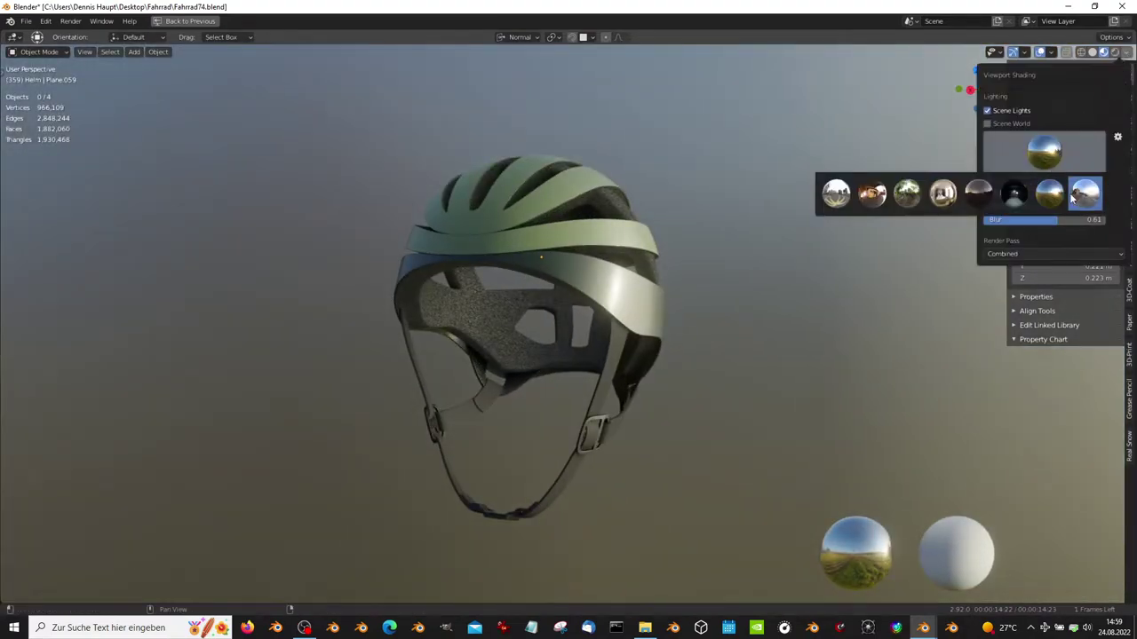
left_click(1013, 193)
mouse_move(505, 281)
middle_mouse_down()
mouse_move(382, 310)
mouse_move(812, 315)
mouse_move(1133, 39)
middle_mouse_up()
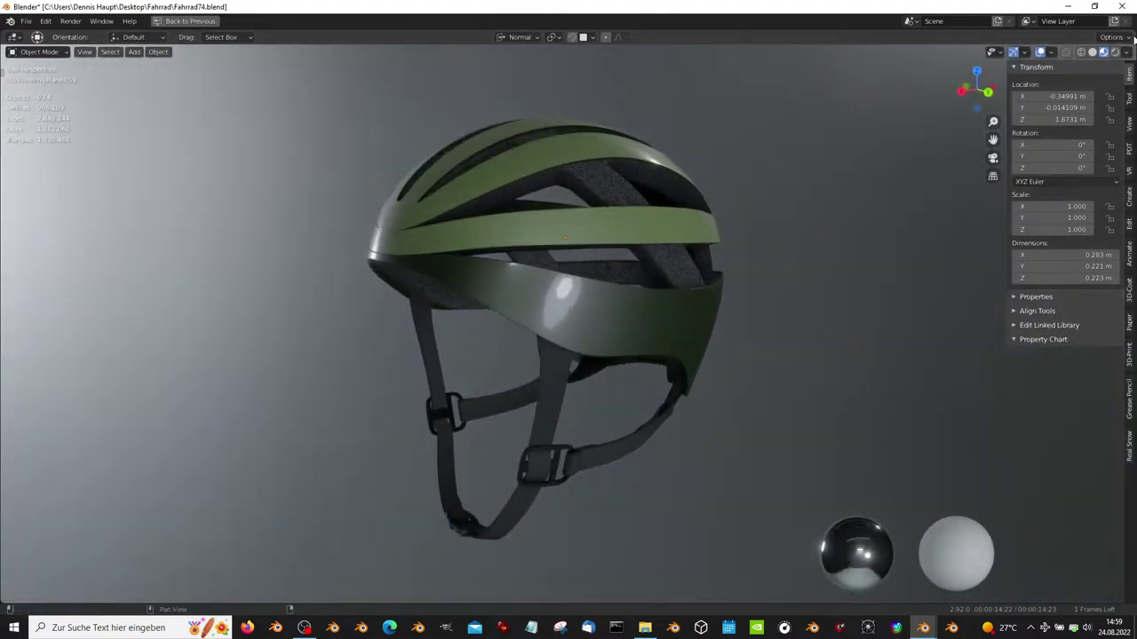
Step: Switch the viewport lighting to the warm brownish HDRI environment
left_click(1125, 51)
left_click(1044, 153)
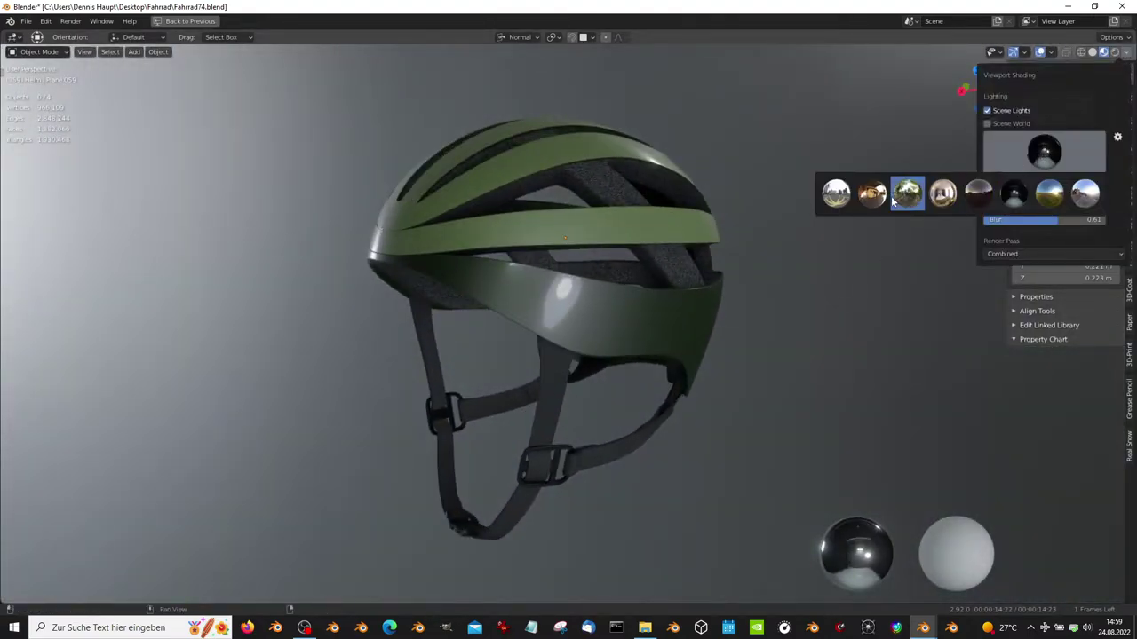
left_click(942, 194)
mouse_move(565, 260)
middle_mouse_down()
mouse_move(71, 254)
mouse_move(581, 246)
middle_mouse_up()
Step: Restore the full layout, select the Material slot and make its base colour red
key("ctrl+space")
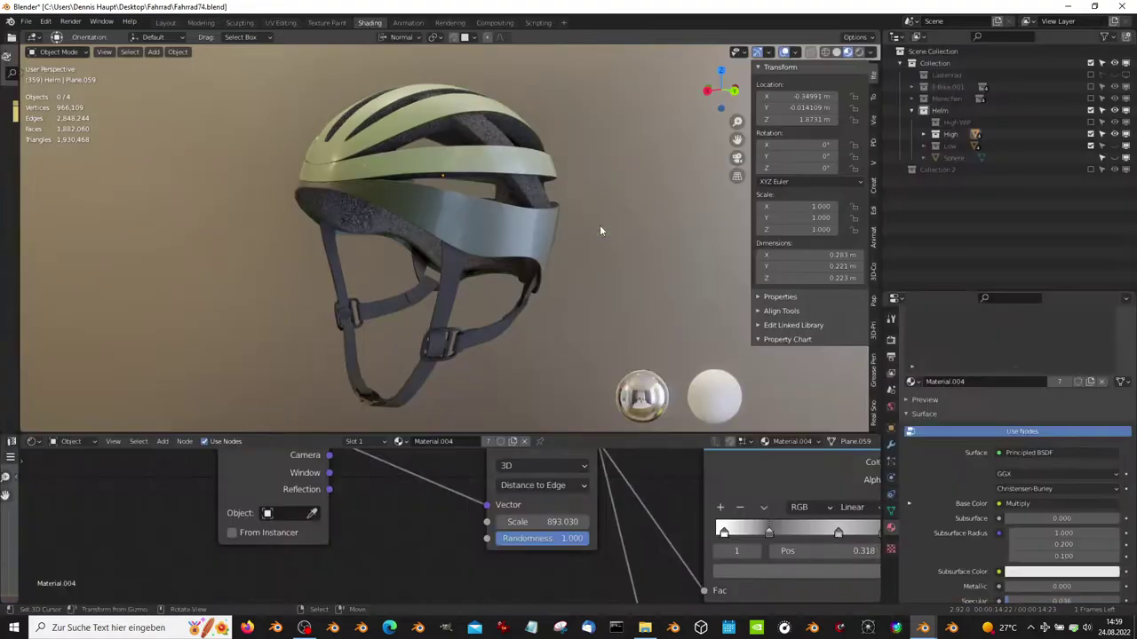
left_click_drag(1021, 373, 1074, 442)
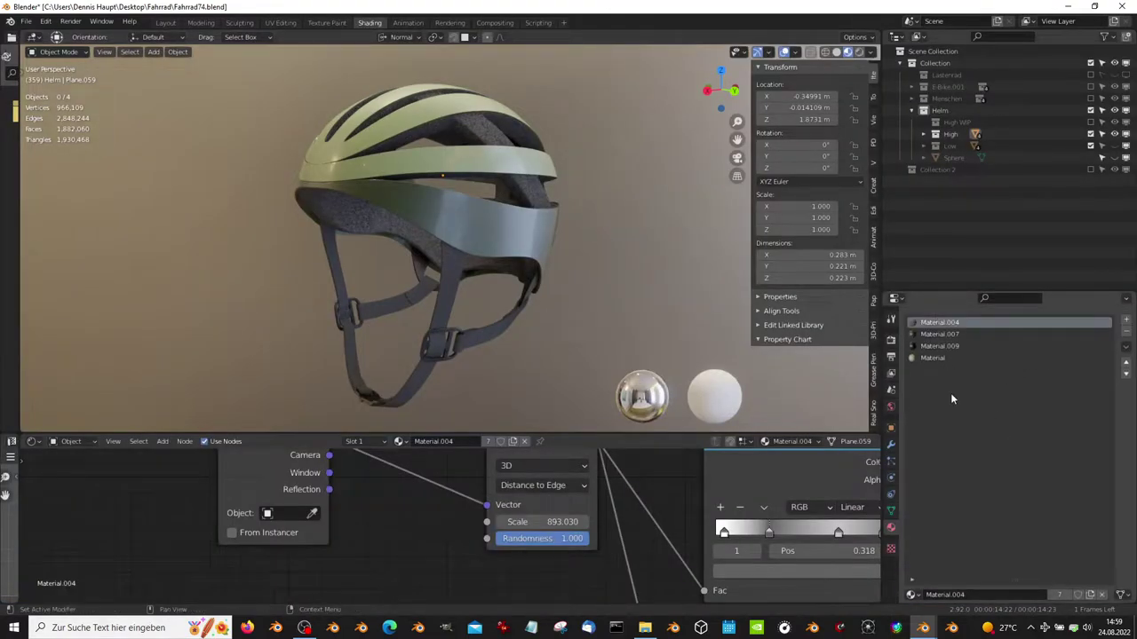
mouse_move(1023, 505)
left_mouse_down()
mouse_move(1043, 288)
mouse_move(1015, 412)
left_mouse_up()
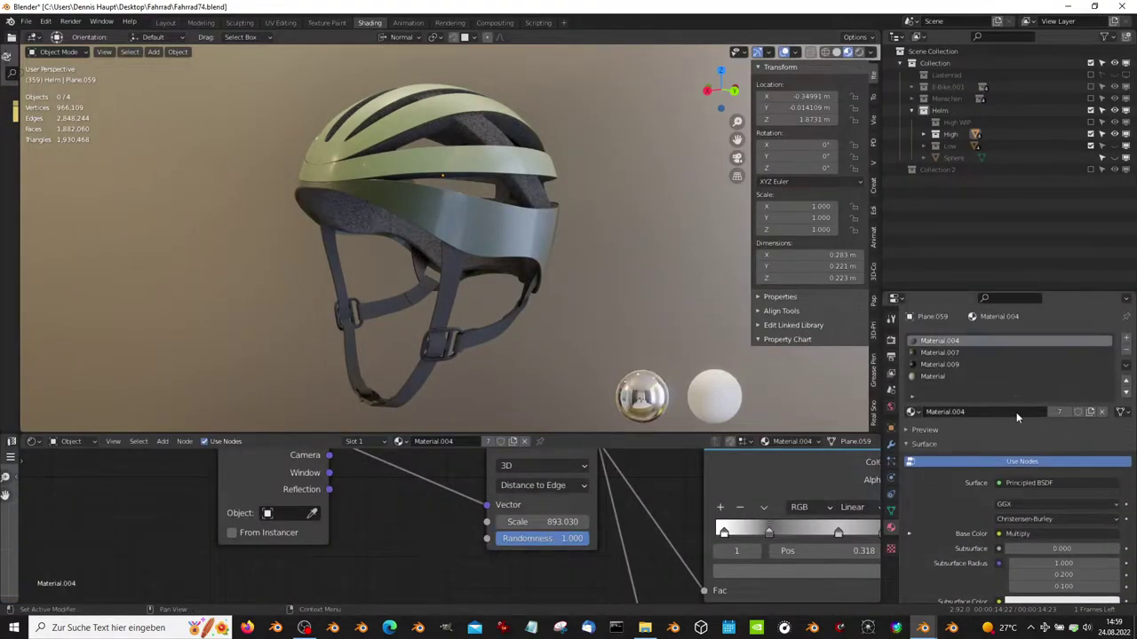
left_click(942, 377)
scroll(977, 444, "down", 1)
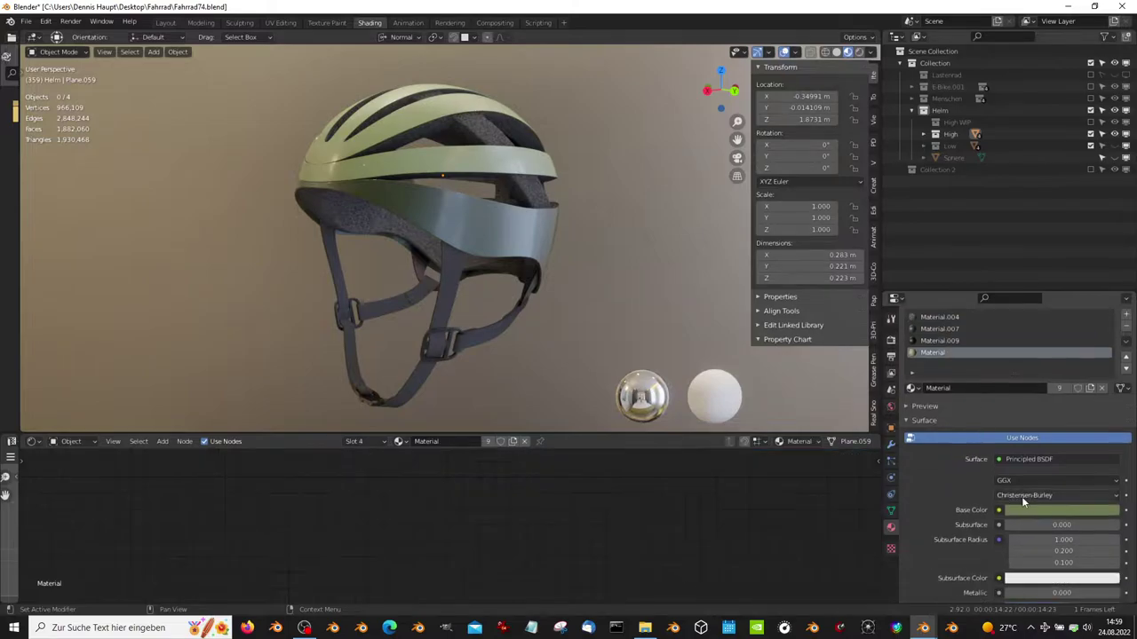
left_click(1051, 510)
left_click_drag(1065, 382, 1058, 427)
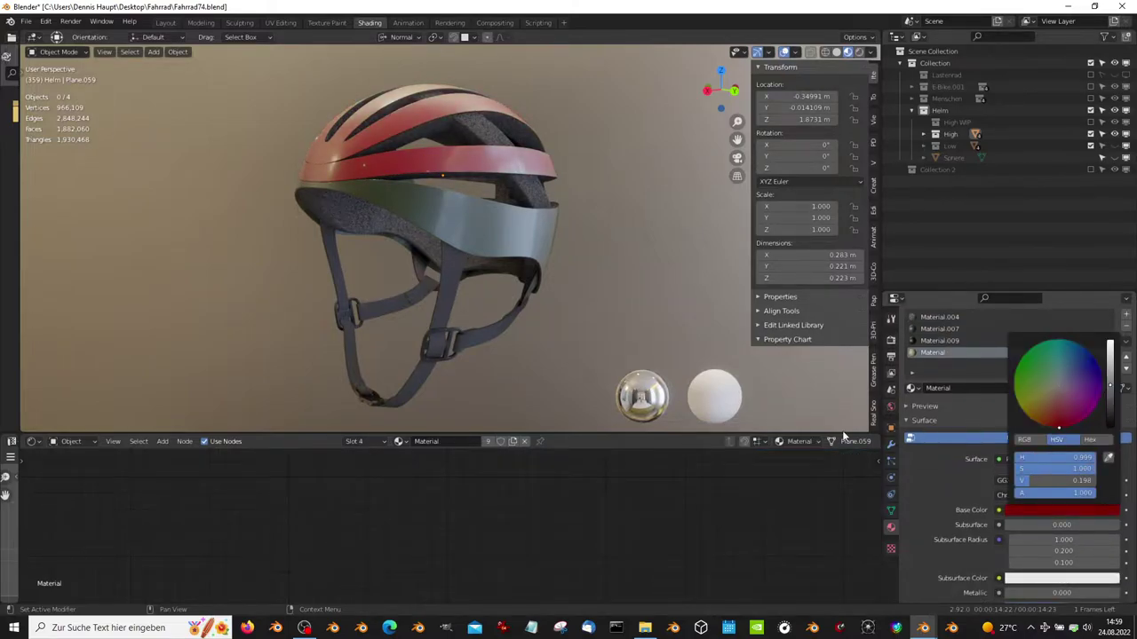
Step: Brighten and shift the hue of the lower band's Material.007 base colour
left_click(1037, 512)
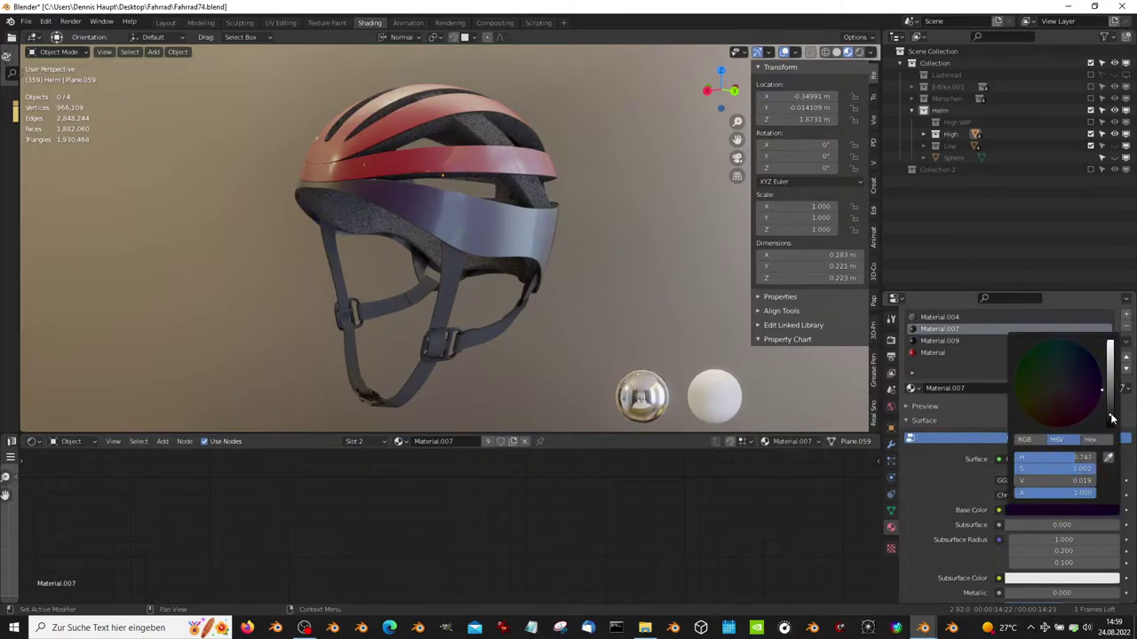
left_click_drag(1111, 418, 1110, 343)
left_click(1034, 384)
mouse_move(1033, 383)
left_mouse_down()
mouse_move(1078, 364)
mouse_move(1110, 419)
left_mouse_up()
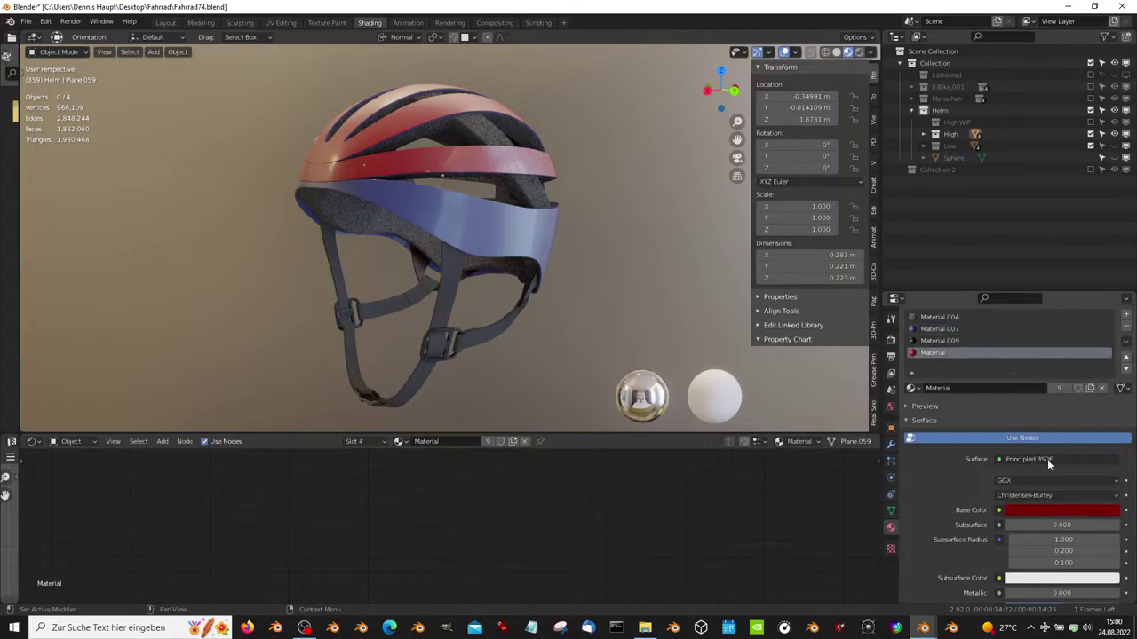
Step: Make the upper shell bands green and the lower band an olive green
left_click(1060, 511)
left_click(1032, 389)
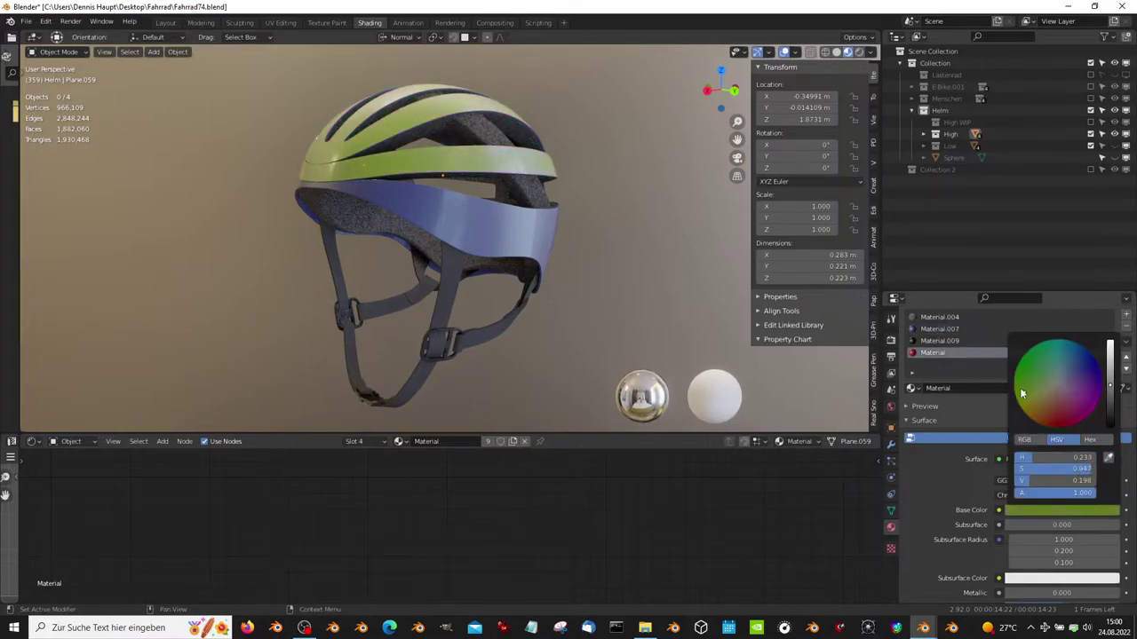
middle_click_drag(427, 222, 480, 145)
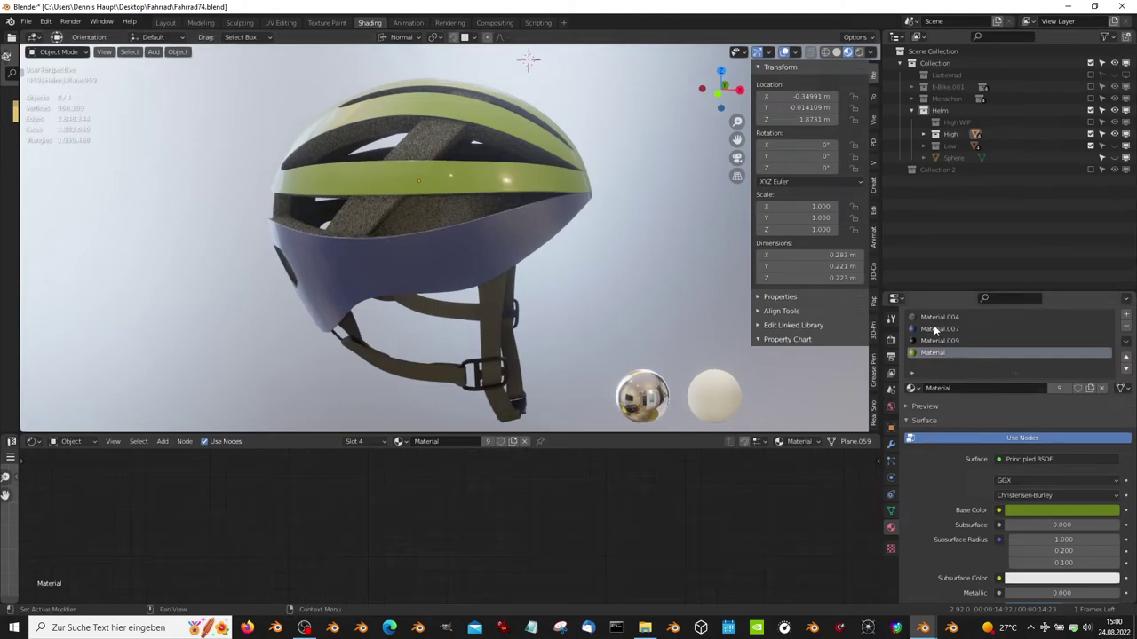
left_click(1066, 511)
left_click(1034, 405)
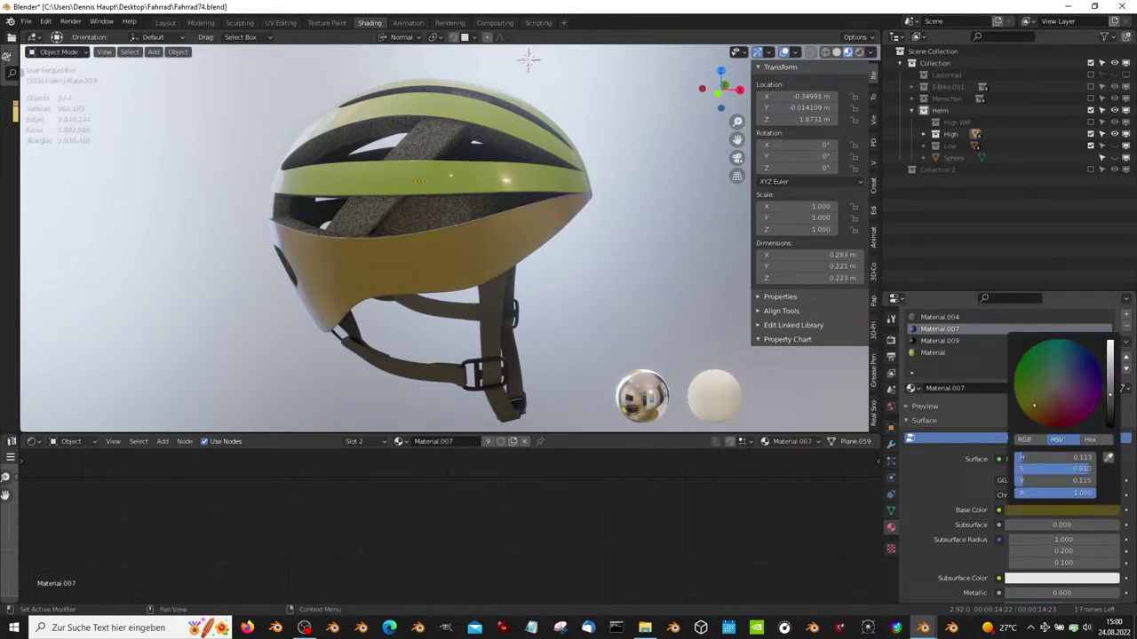
mouse_move(433, 207)
middle_mouse_down()
mouse_move(246, 198)
mouse_move(519, 215)
mouse_move(413, 227)
mouse_move(138, 227)
mouse_move(426, 233)
mouse_move(398, 173)
mouse_move(453, 176)
mouse_move(497, 311)
middle_mouse_up()
Step: Select the buckles object and brighten Material.009's base colour, then inspect a buckle up close
left_click(470, 238)
scroll(497, 310, "up", 3)
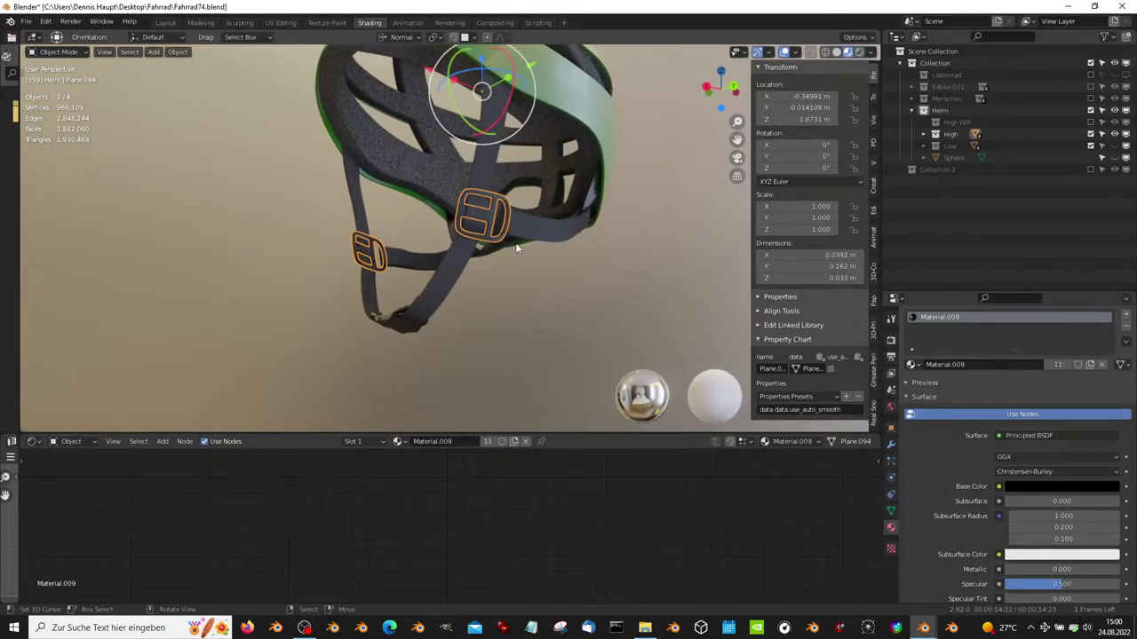
scroll(497, 311, "up", 2)
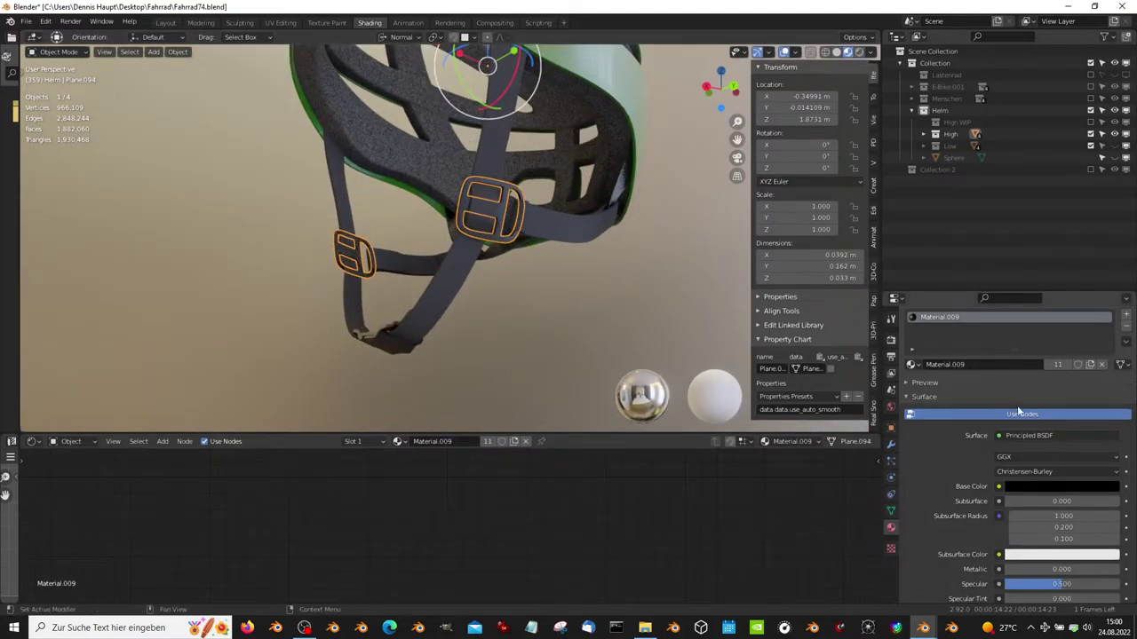
left_click(1061, 488)
mouse_move(1057, 456)
left_mouse_down()
mouse_move(1088, 456)
mouse_move(1066, 456)
left_mouse_up()
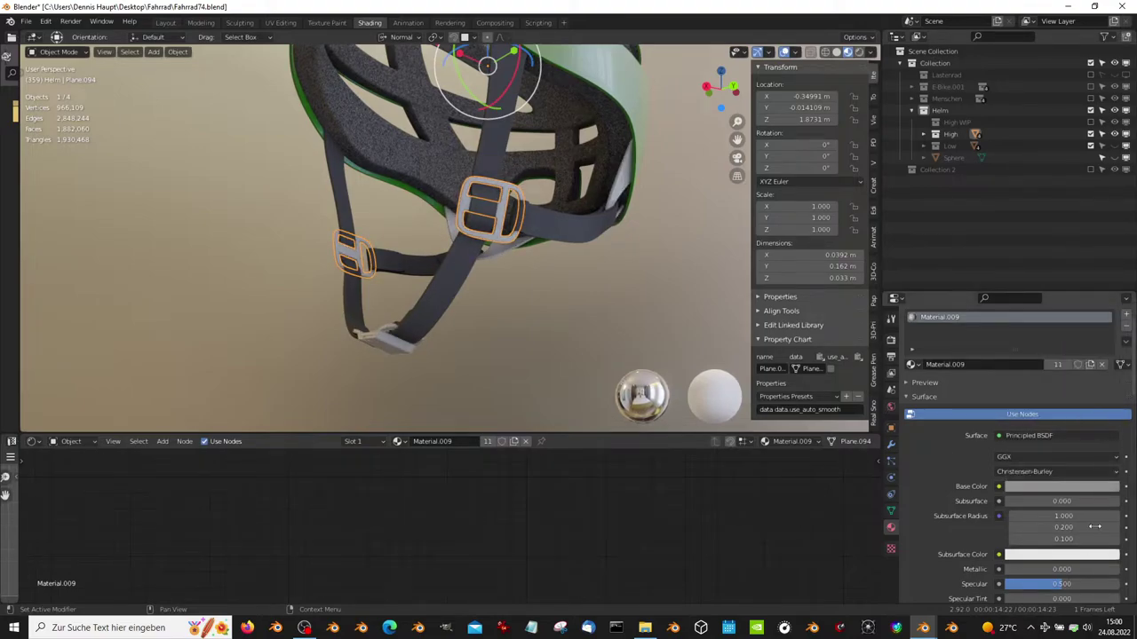
scroll(1051, 548, "down", 3)
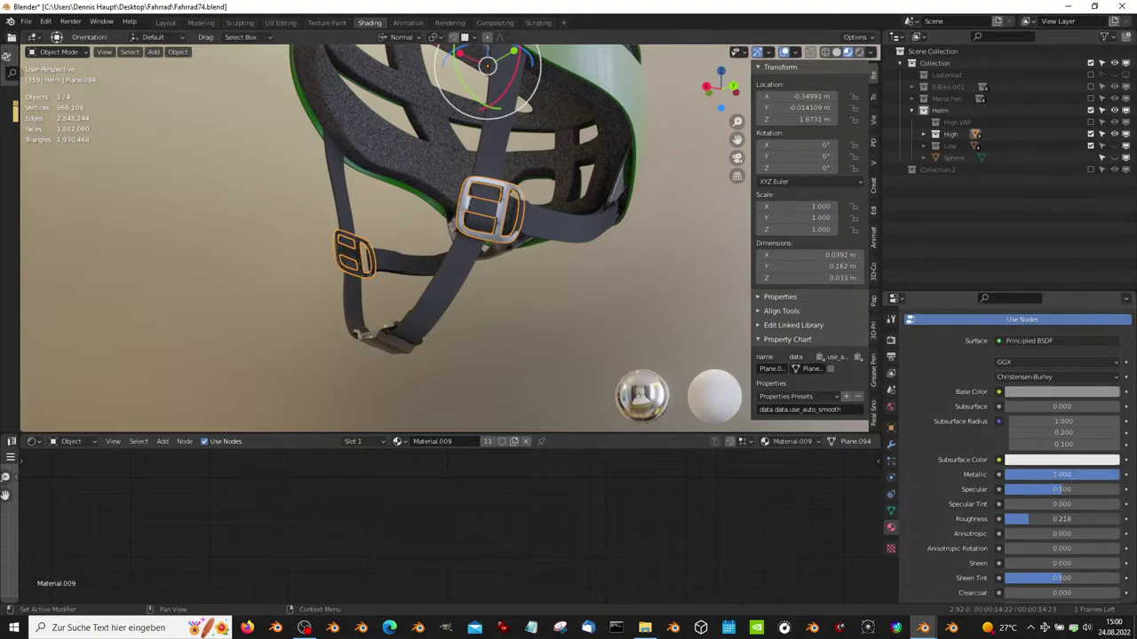
scroll(407, 151, "up", 3)
scroll(436, 173, "up", 3)
scroll(454, 191, "up", 2)
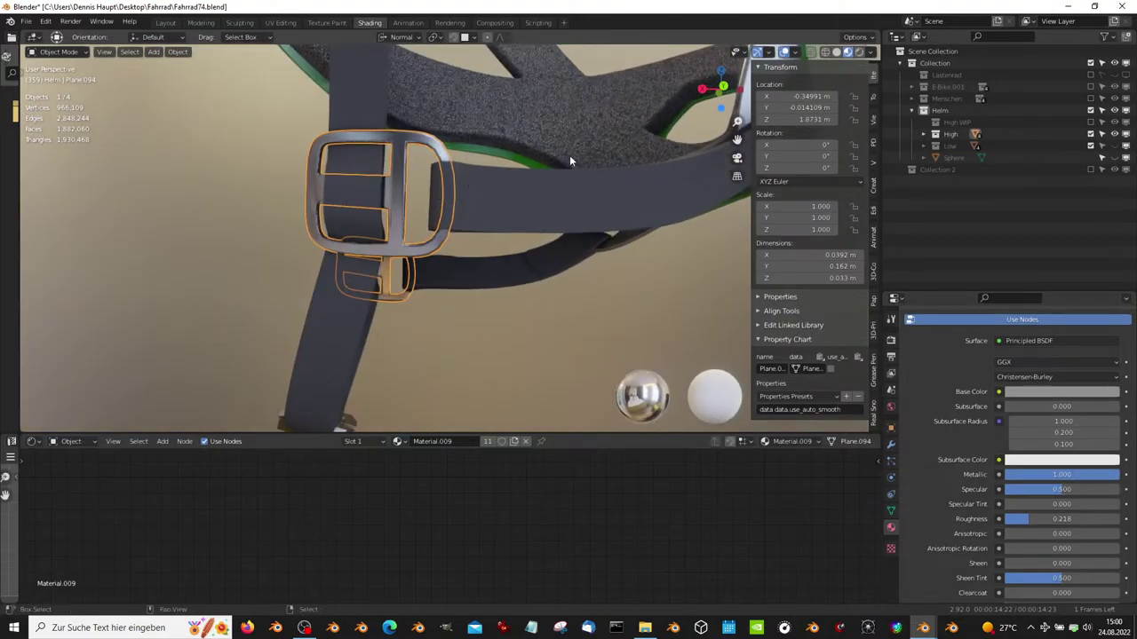
mouse_move(569, 154)
middle_mouse_down()
mouse_move(446, 224)
mouse_move(436, 174)
mouse_move(635, 202)
mouse_move(548, 267)
mouse_move(525, 209)
mouse_move(533, 195)
middle_mouse_up()
scroll(550, 204, "down", 2)
Step: Darken Material.009's base colour to near black and check the straps and buckles
left_click(1074, 391)
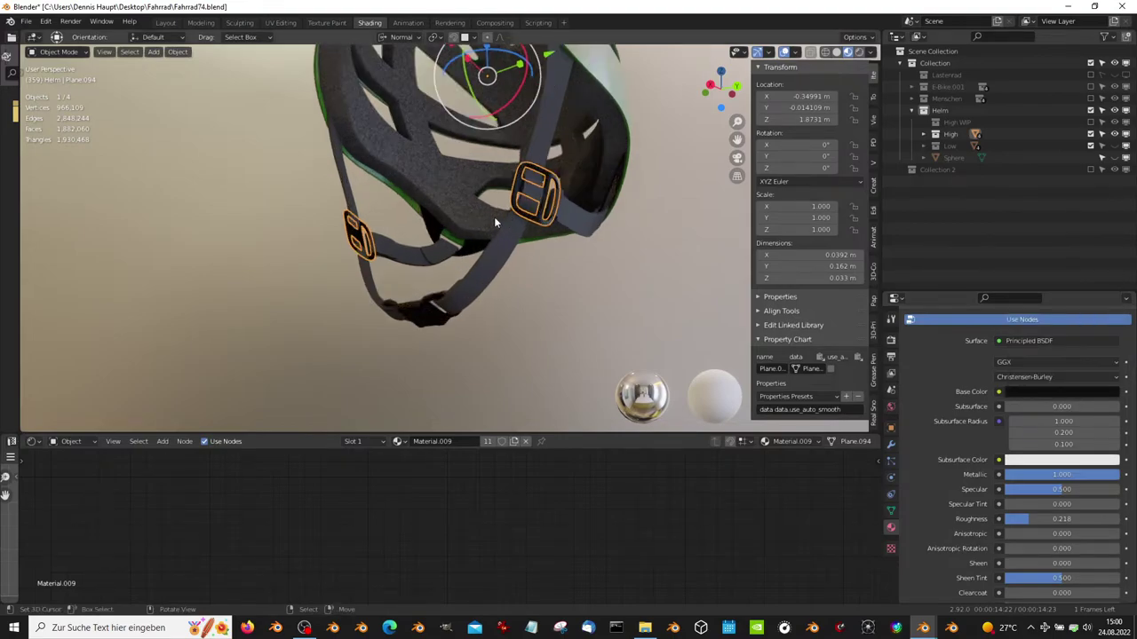
middle_click_drag(533, 222, 497, 205)
left_click(1098, 394)
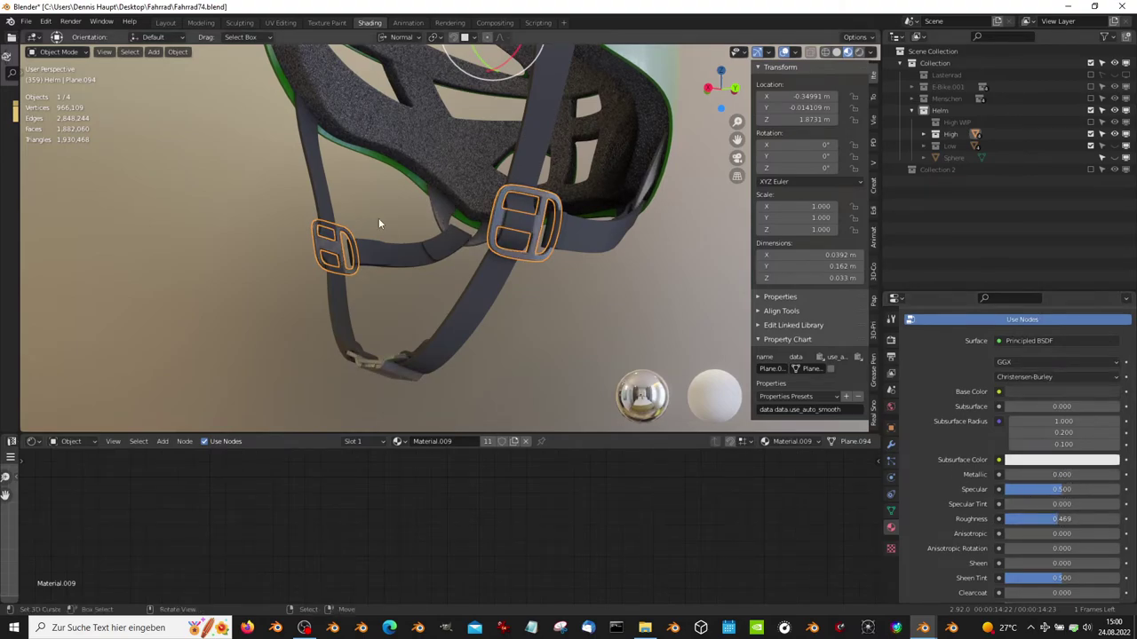
middle_click_drag(378, 222, 339, 211)
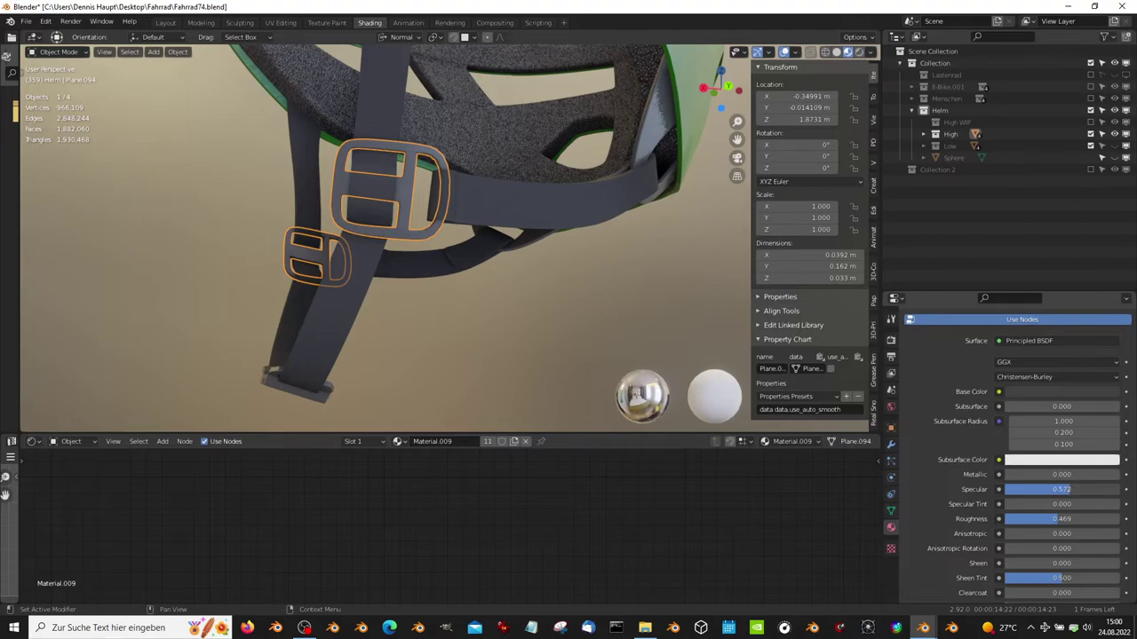
left_click(1069, 394)
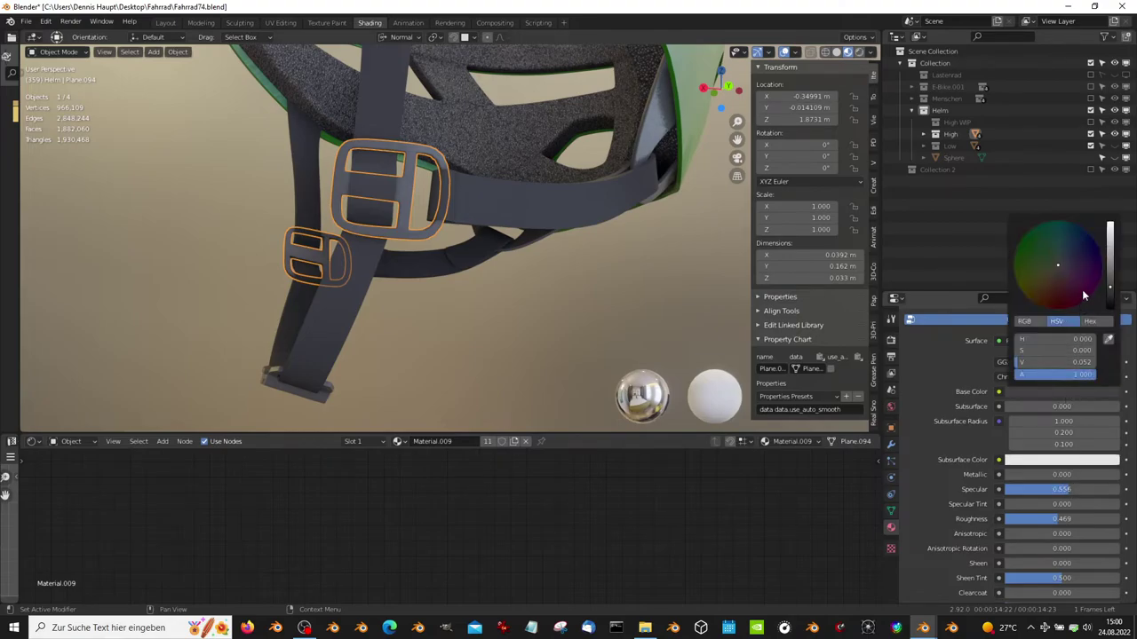
left_click_drag(1114, 291, 1110, 303)
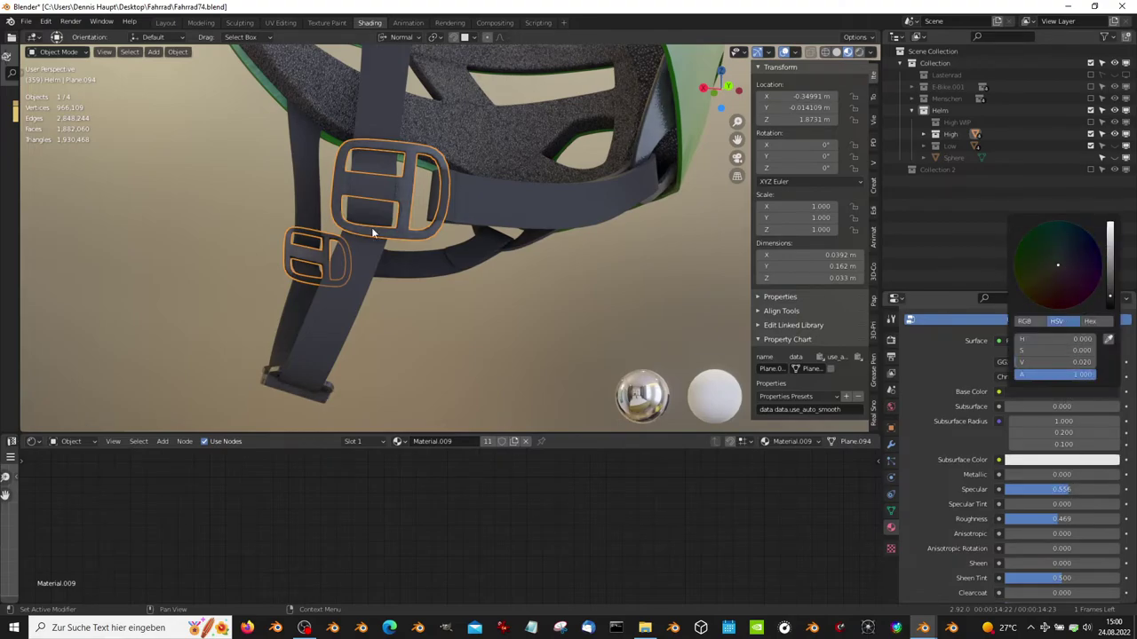
scroll(372, 228, "down", 8)
mouse_move(371, 227)
middle_mouse_down()
mouse_move(644, 223)
mouse_move(120, 225)
mouse_move(303, 231)
middle_mouse_up()
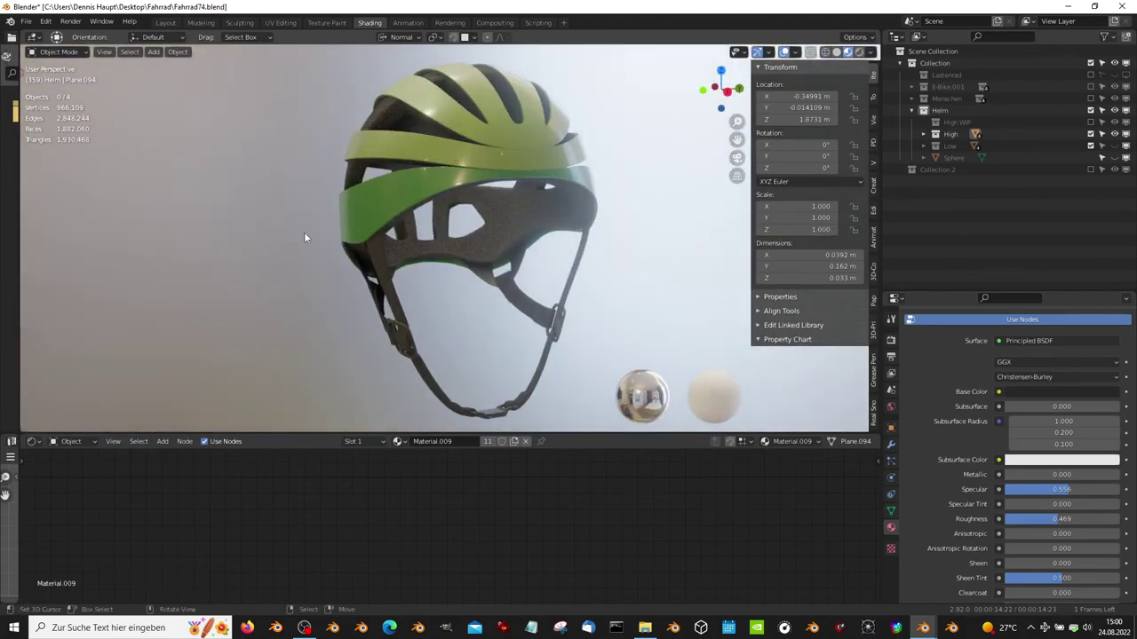